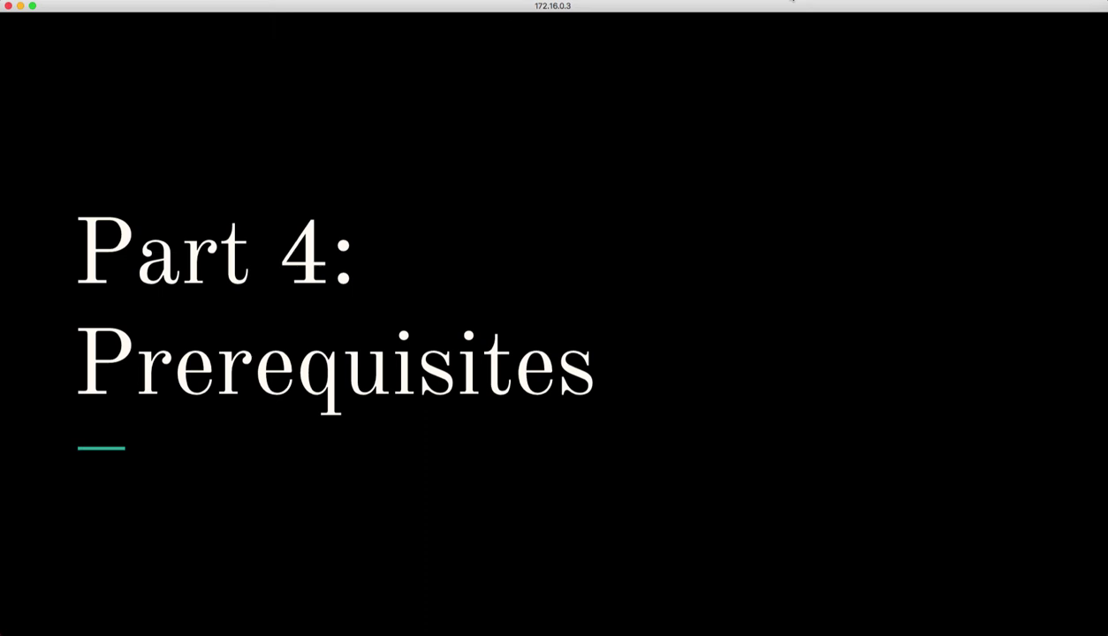
Step: Advance past the vRA 7.3 Prerequisites slide to the 'Let's do it' slide
key("Right")
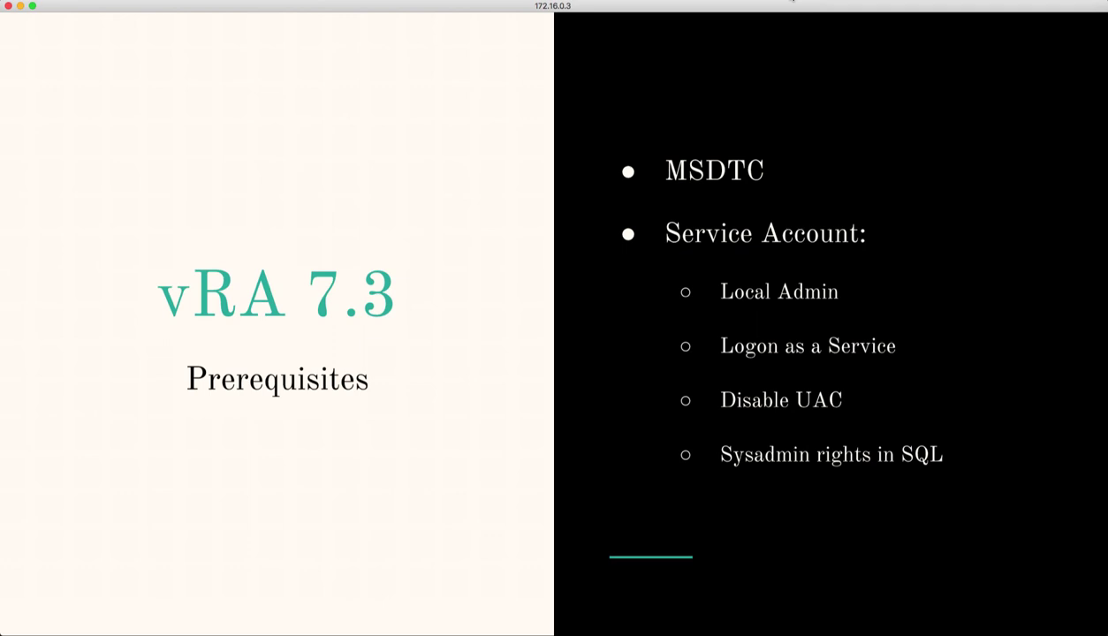
key("Right")
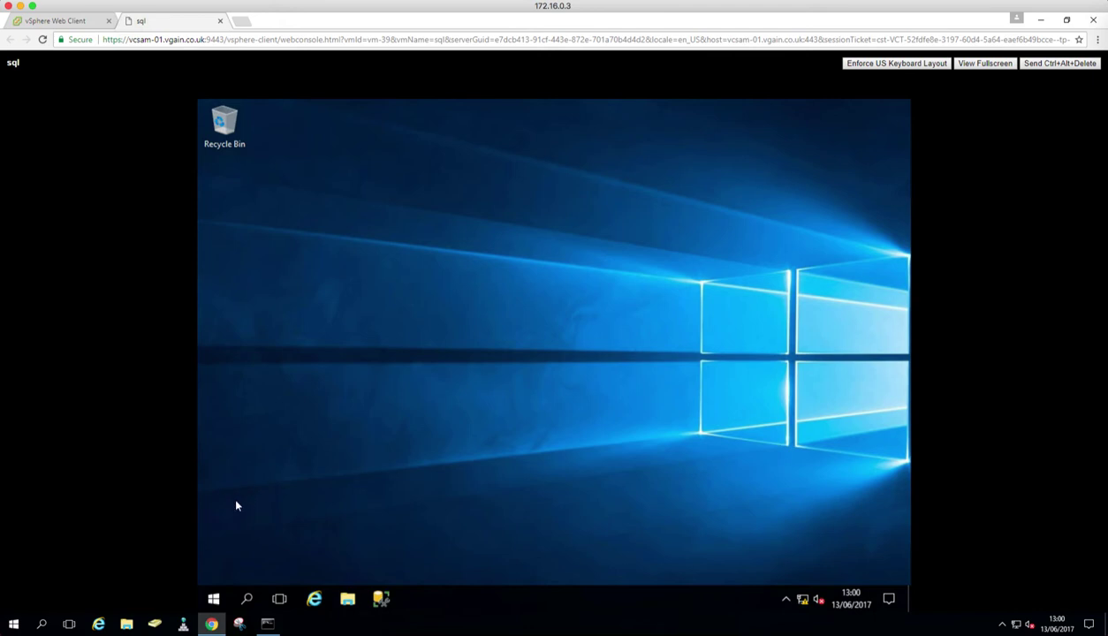
Step: Open Component Services and drill into Computers > My Computer > Distributed Transaction Coordinator to select Local DTC
left_click(214, 600)
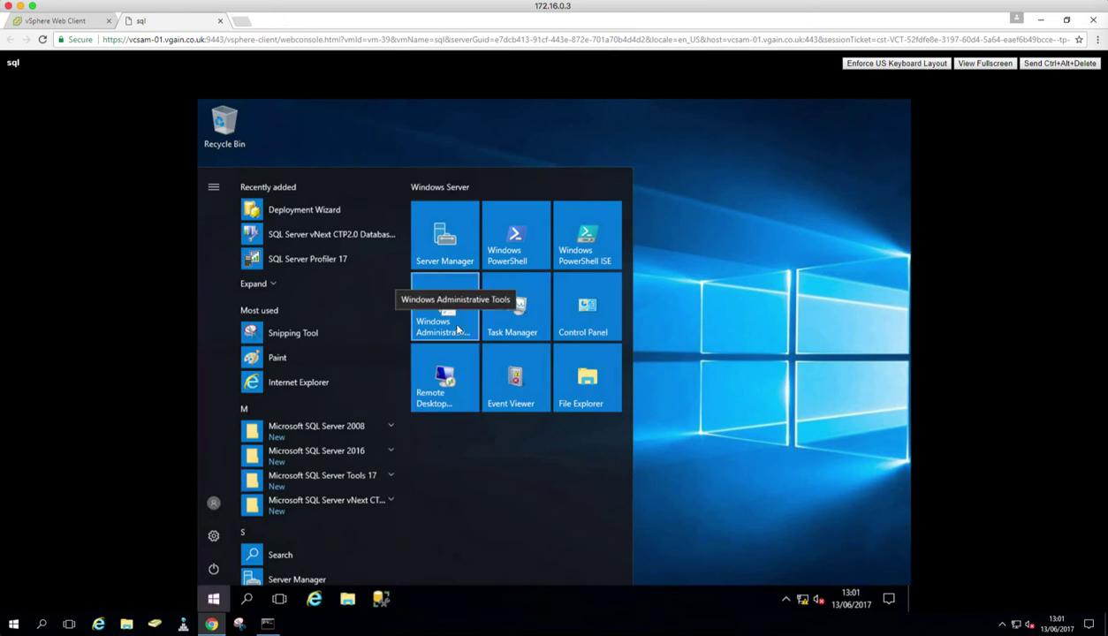
left_click(457, 330)
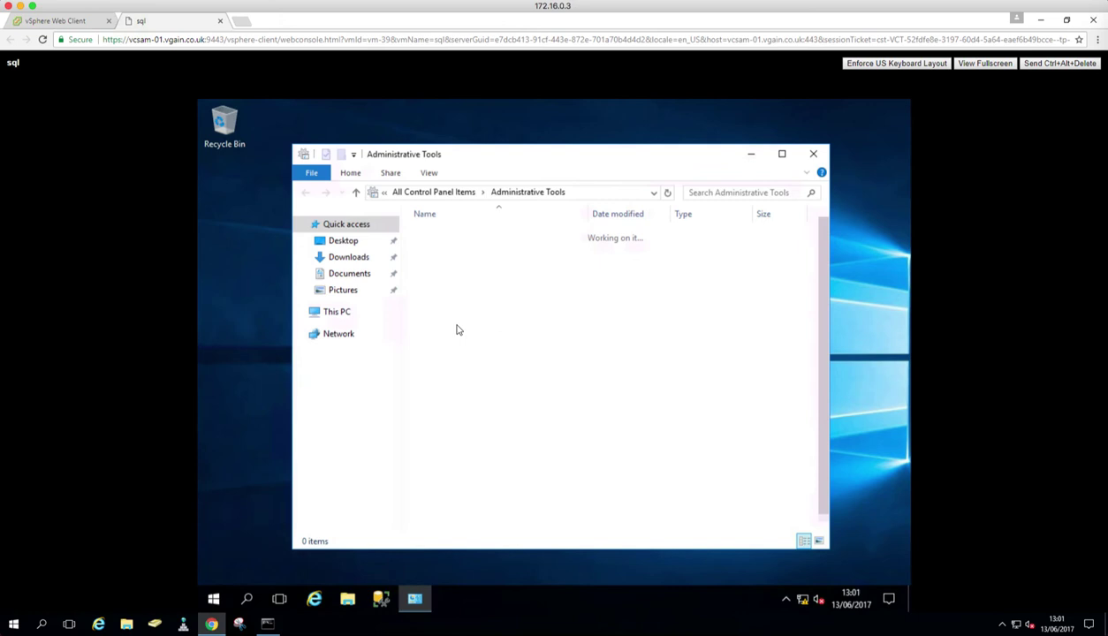
left_click(457, 249)
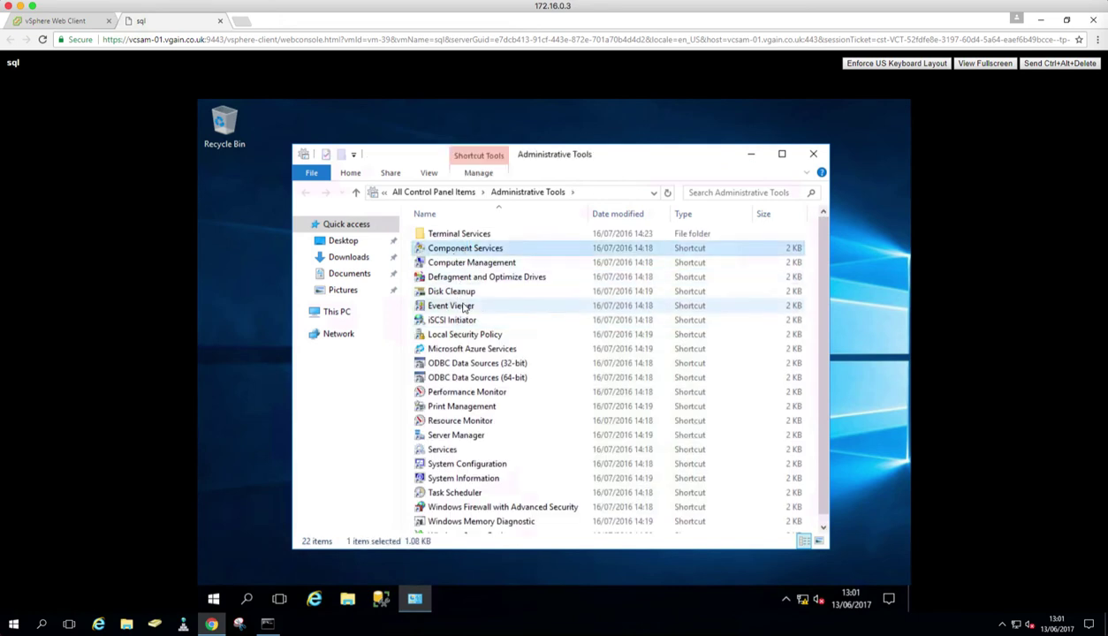
double_click(455, 253)
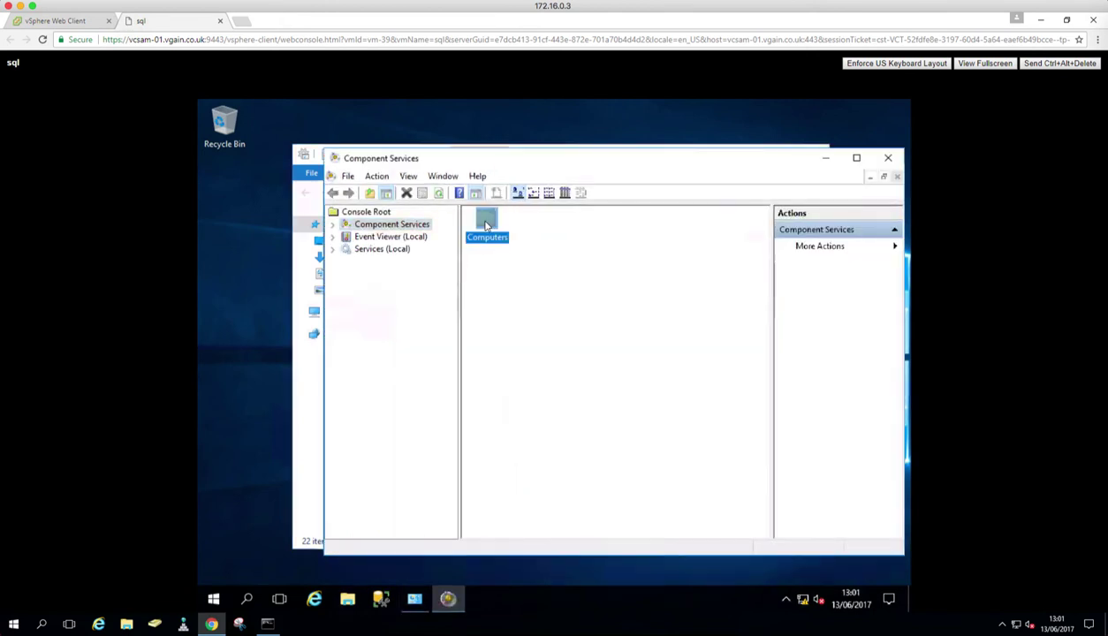
double_click(485, 226)
double_click(488, 247)
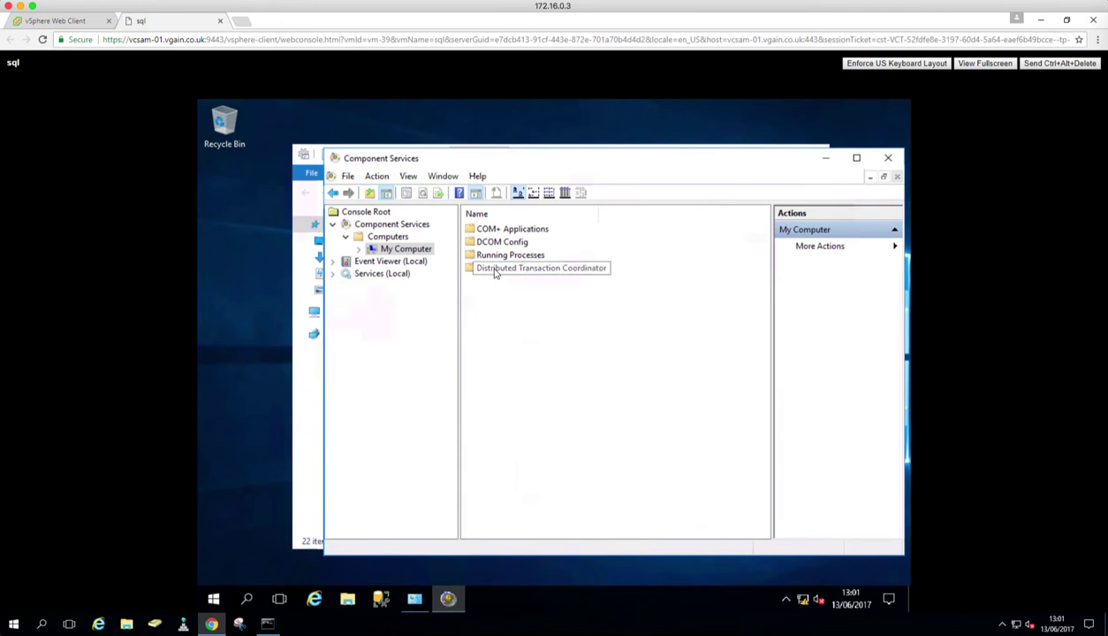
double_click(495, 270)
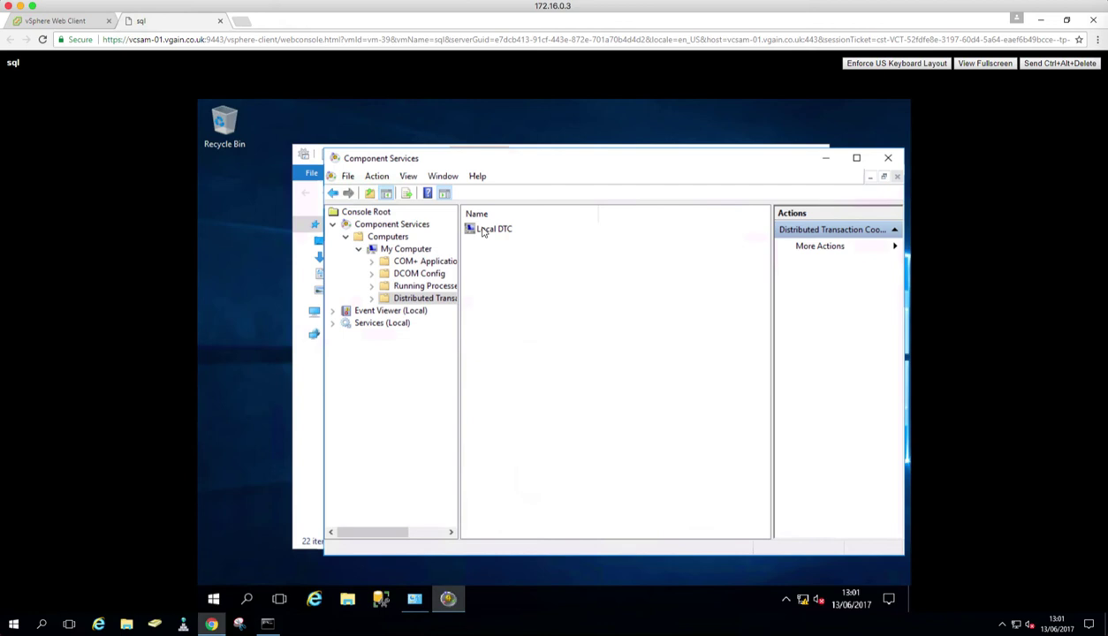
left_click(483, 231)
Step: Enable Network DTC Access with remote administration in Local DTC's Security settings, then close Component Services
right_click(483, 231)
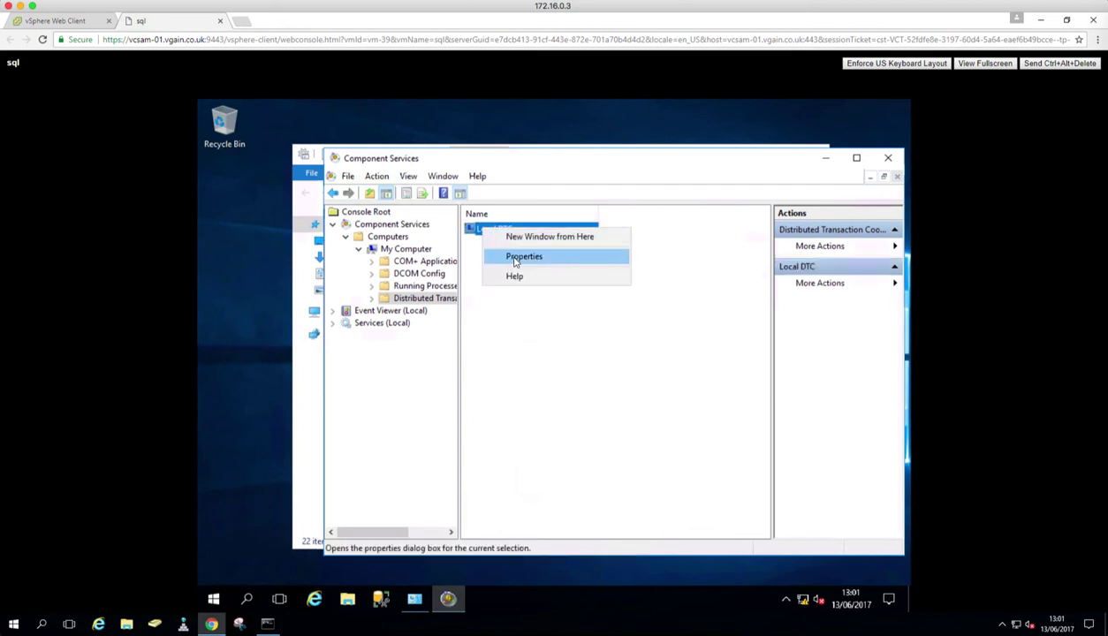
left_click(515, 262)
left_click(548, 215)
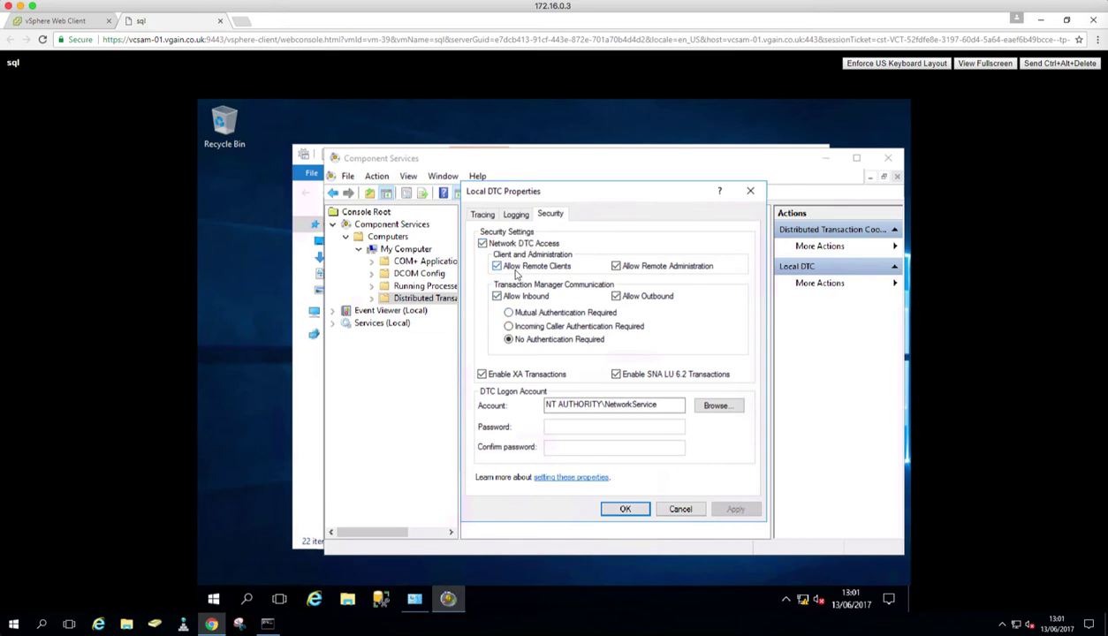
left_click(616, 267)
left_click(636, 512)
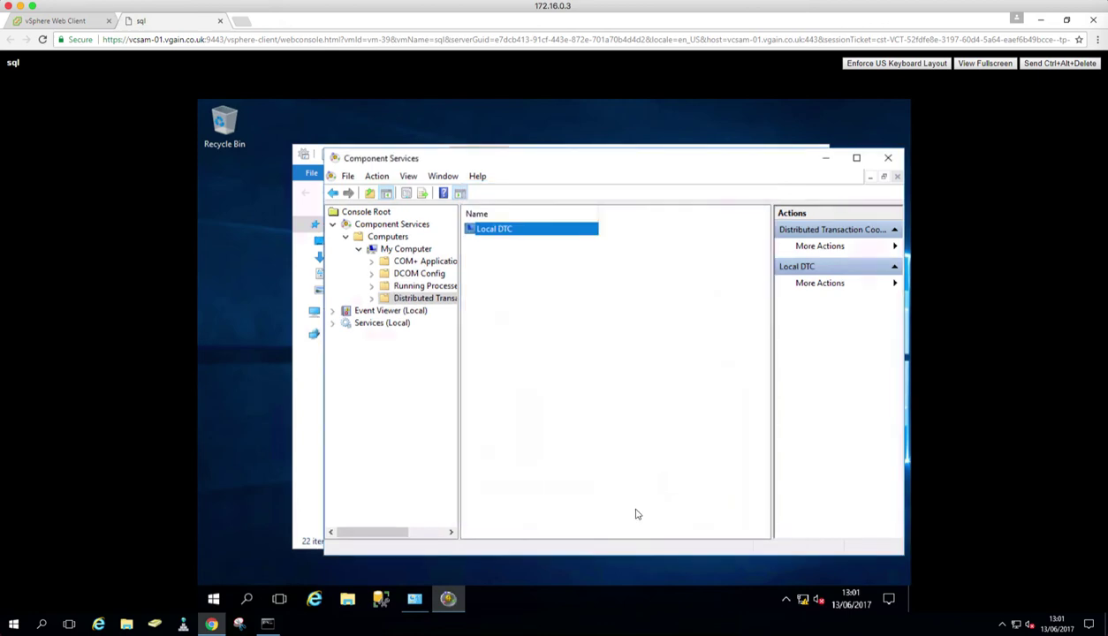
left_click(888, 160)
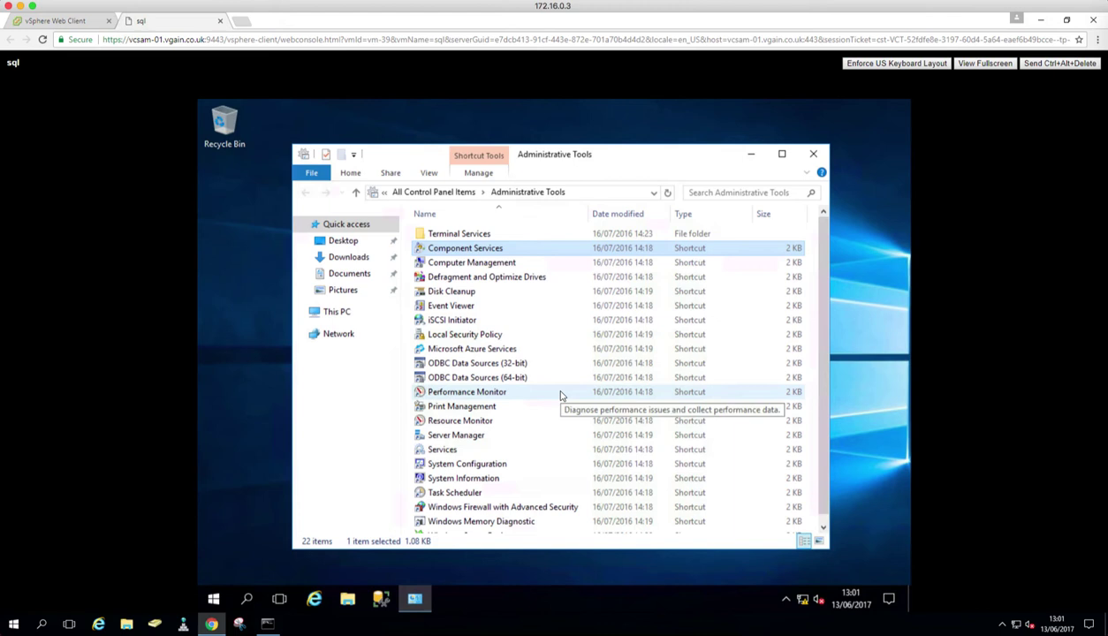
Step: Connect SSMS to the sql server and expand Security > Logins to select the vRA service account
left_click(812, 154)
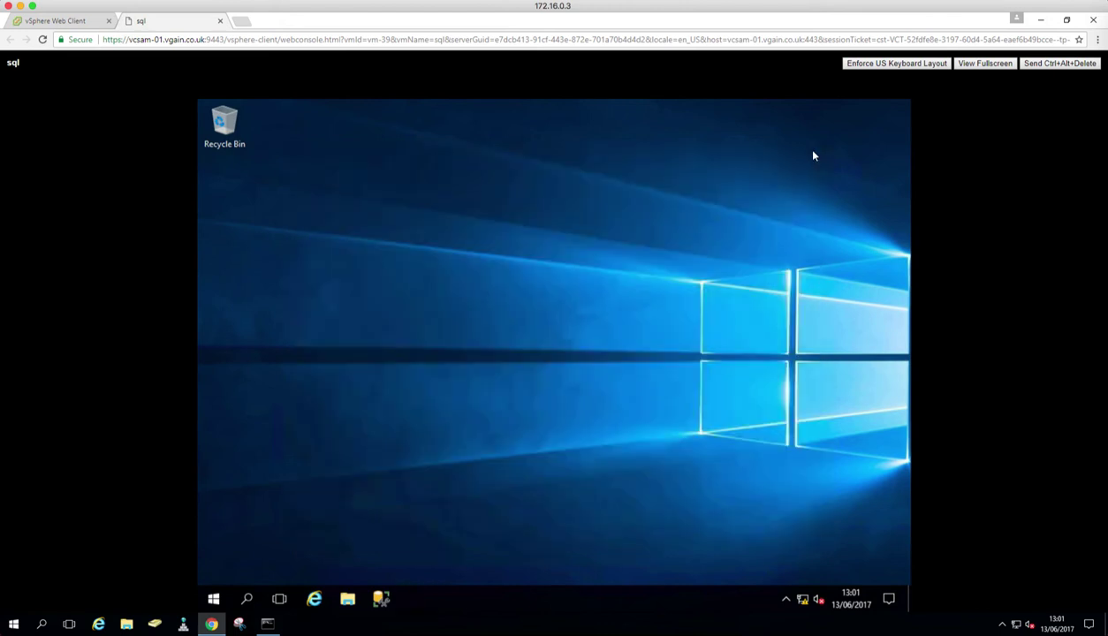
left_click(382, 605)
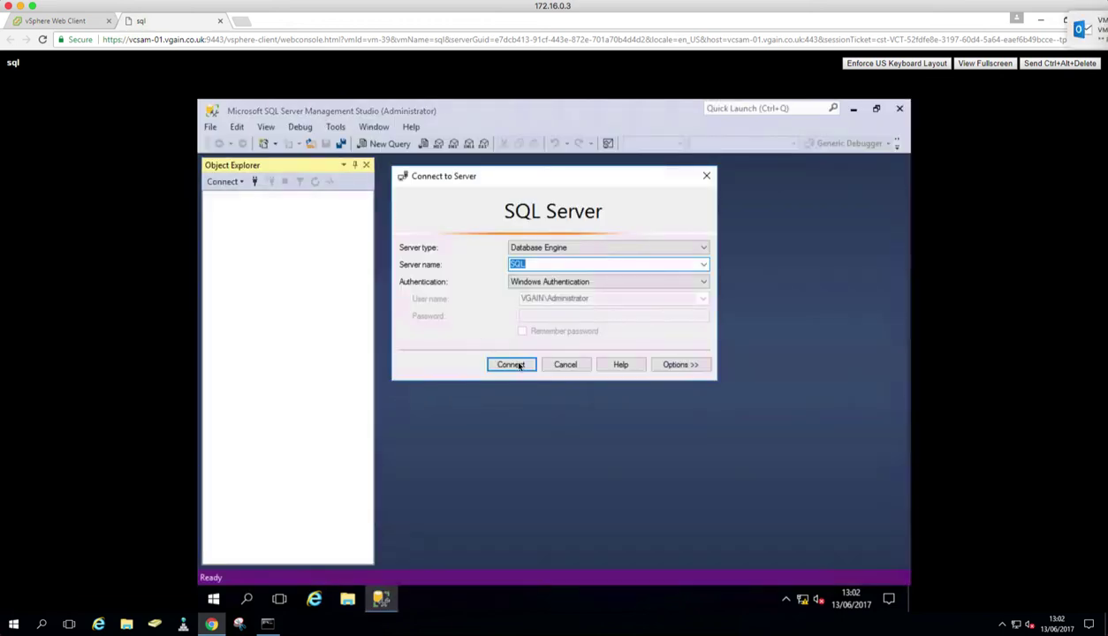
left_click(517, 364)
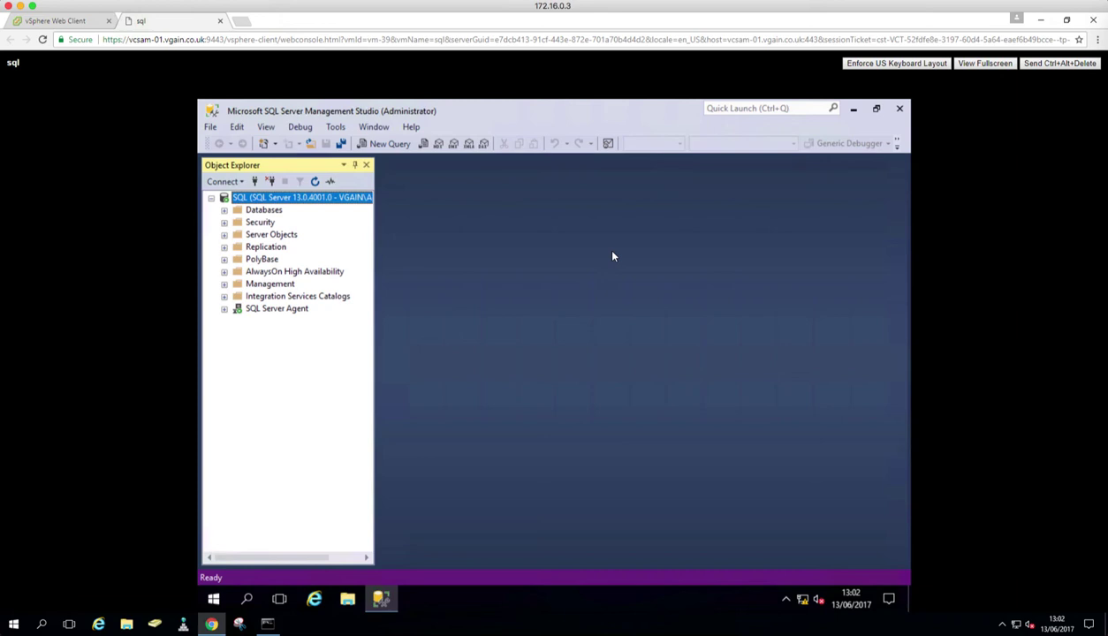
left_click(224, 211)
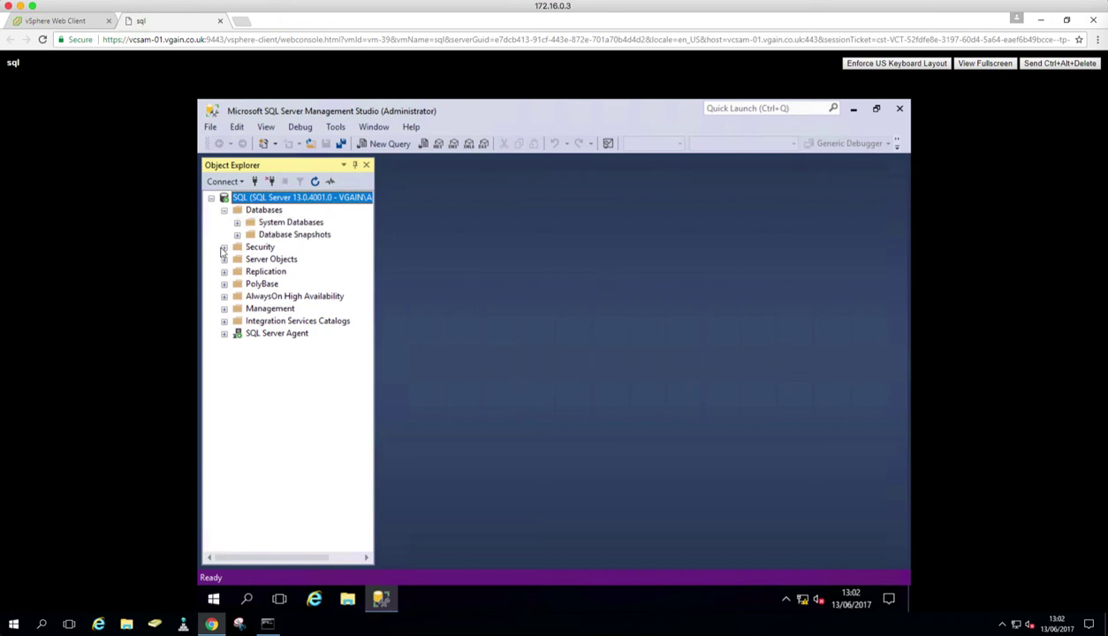
left_click(223, 247)
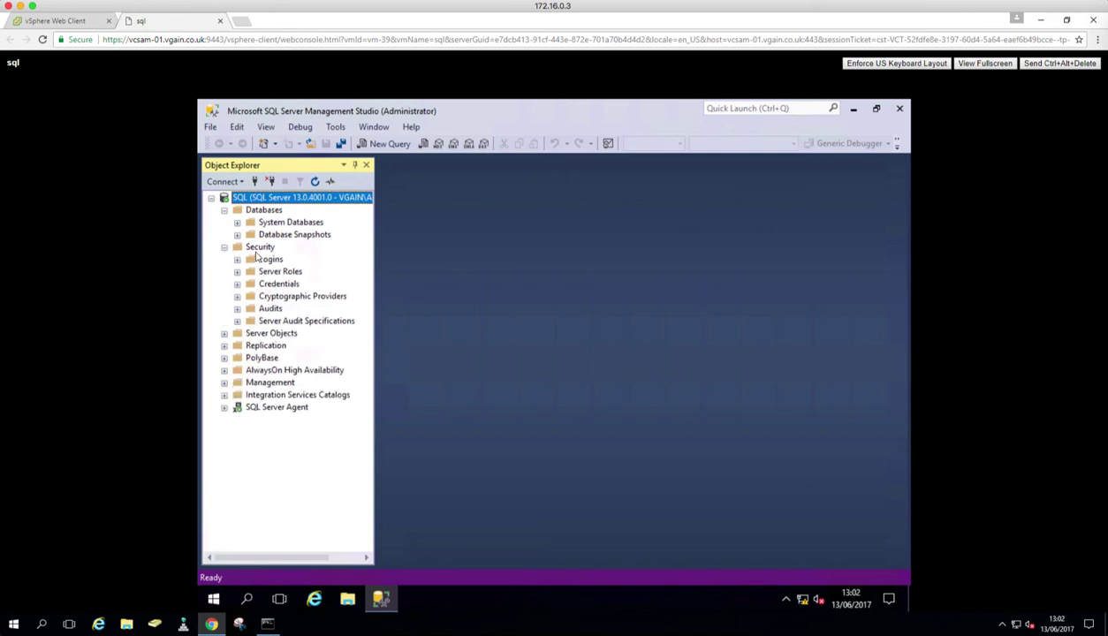
left_click(237, 259)
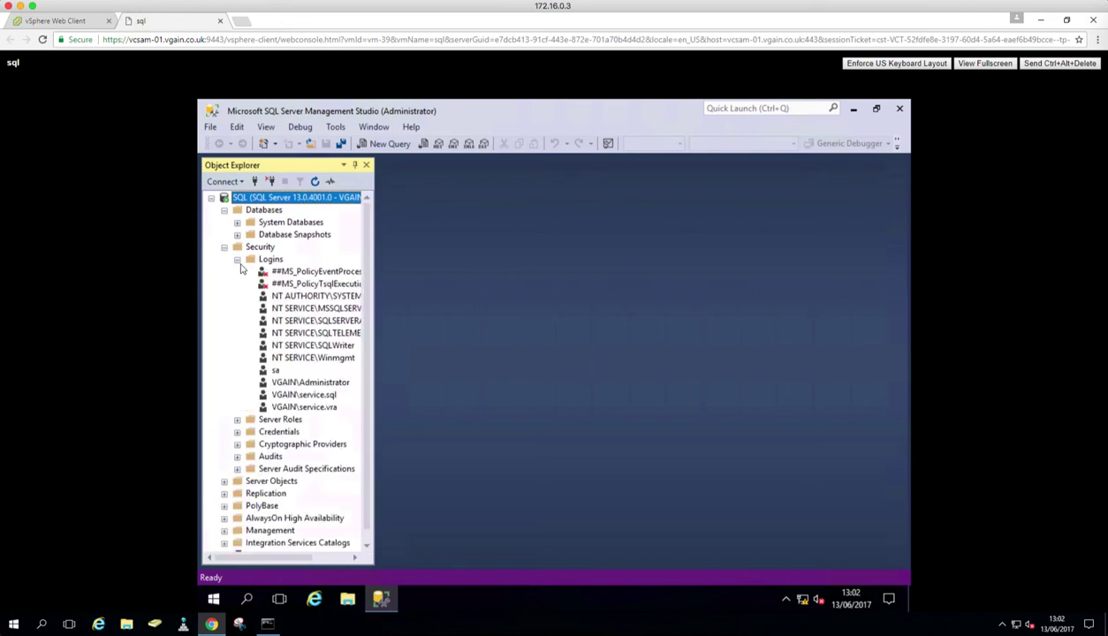
left_click(318, 408)
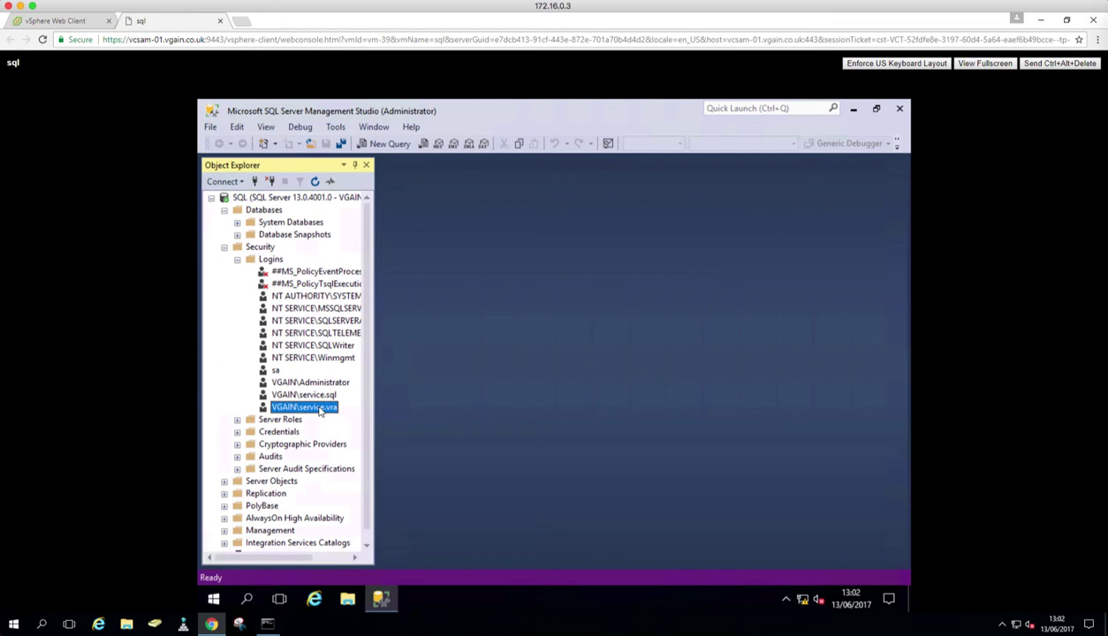
Step: Give the vRA service account login the sysadmin server role
double_click(304, 408)
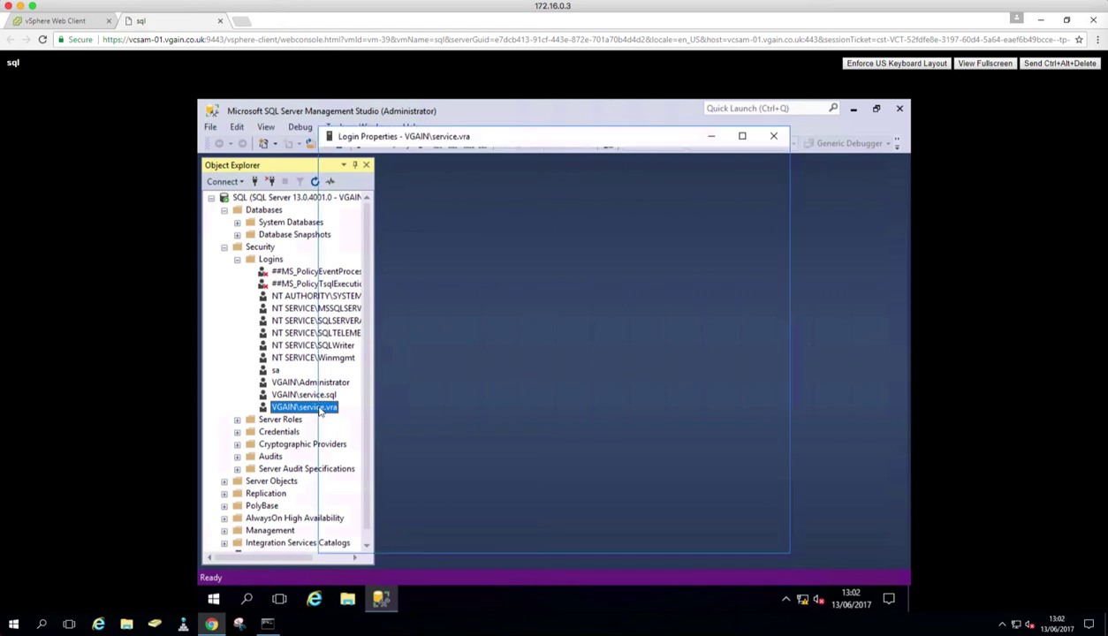
left_click(357, 176)
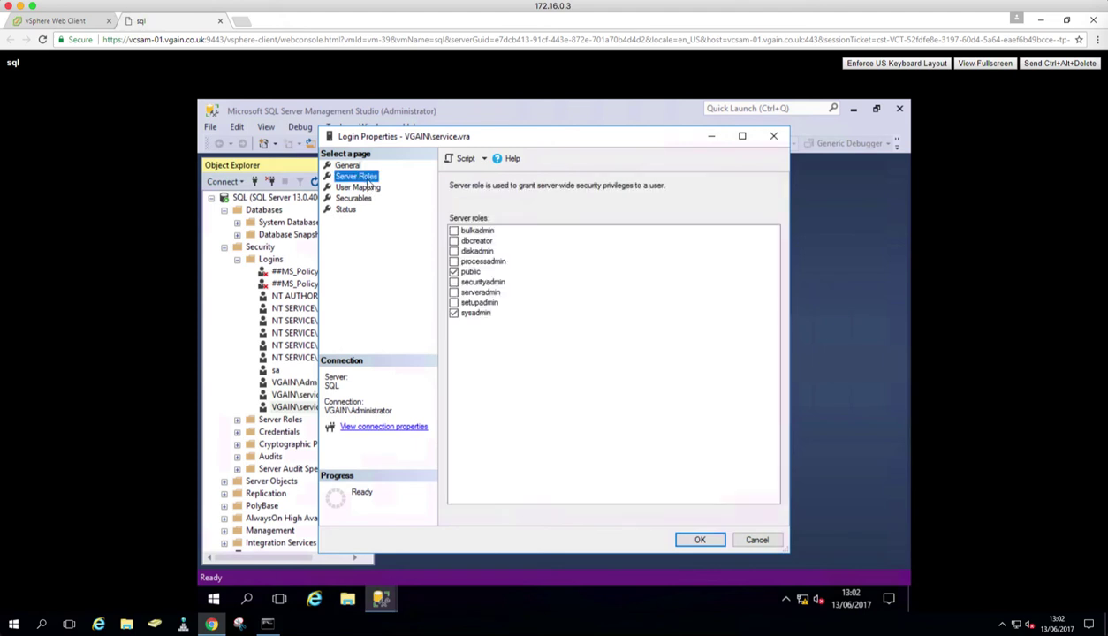
left_click(478, 313)
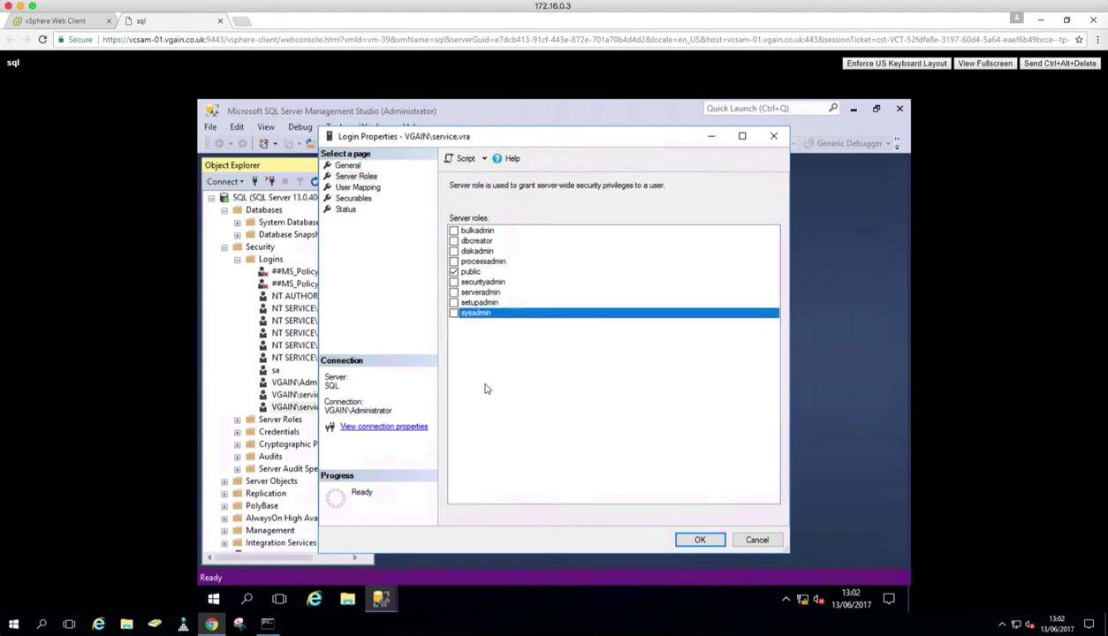
left_click(453, 313)
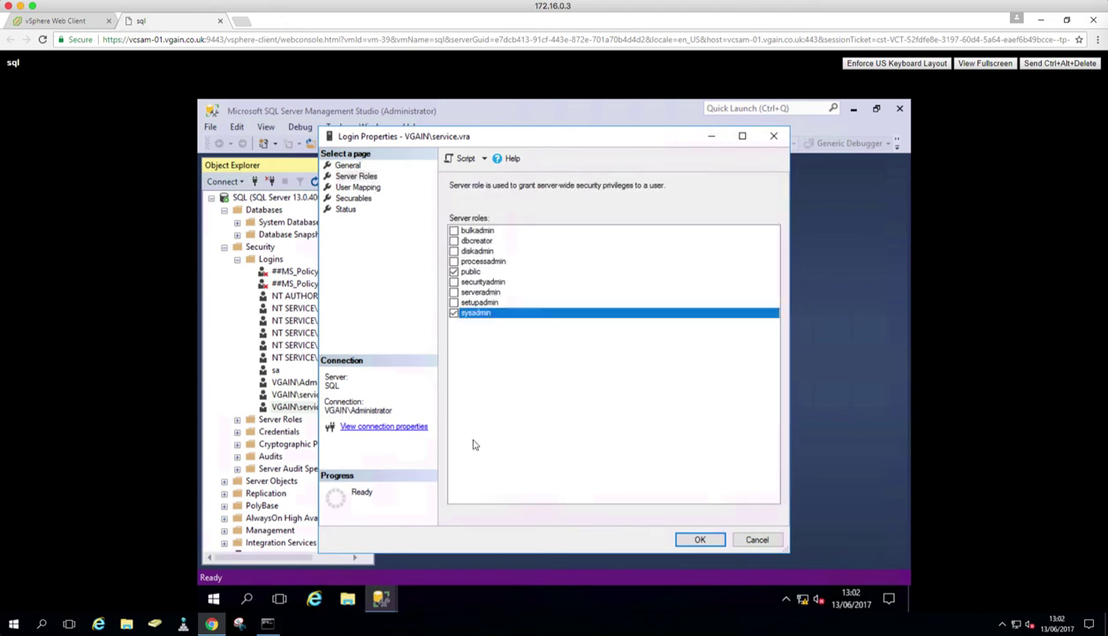
Step: Map the login to msdb with db_owner, then clear that msdb mapping and close the dialog
left_click(352, 188)
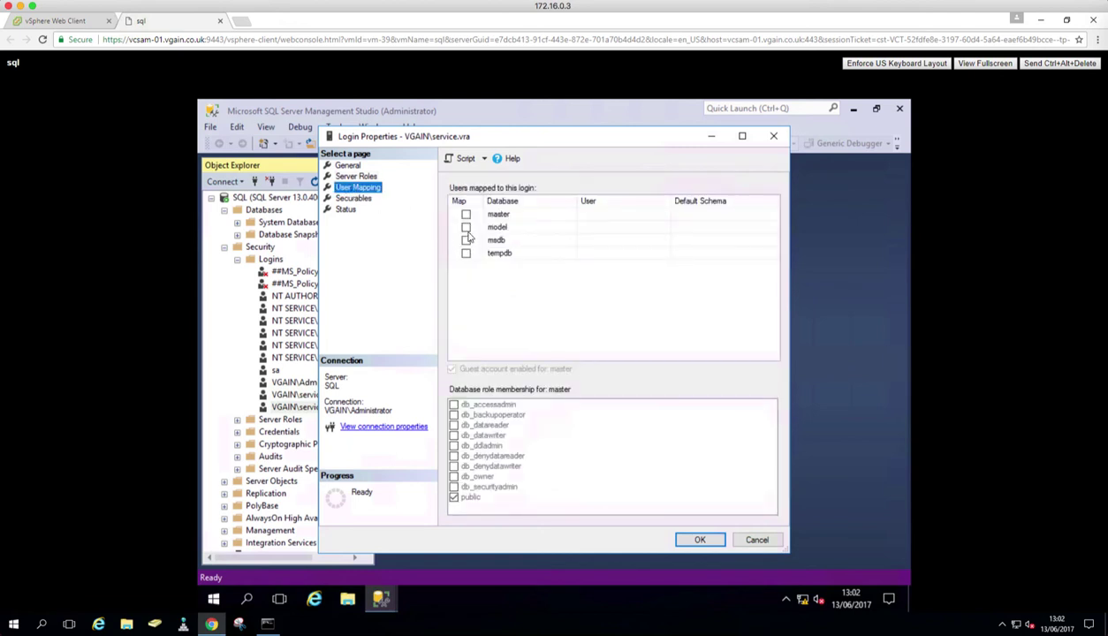
left_click(465, 240)
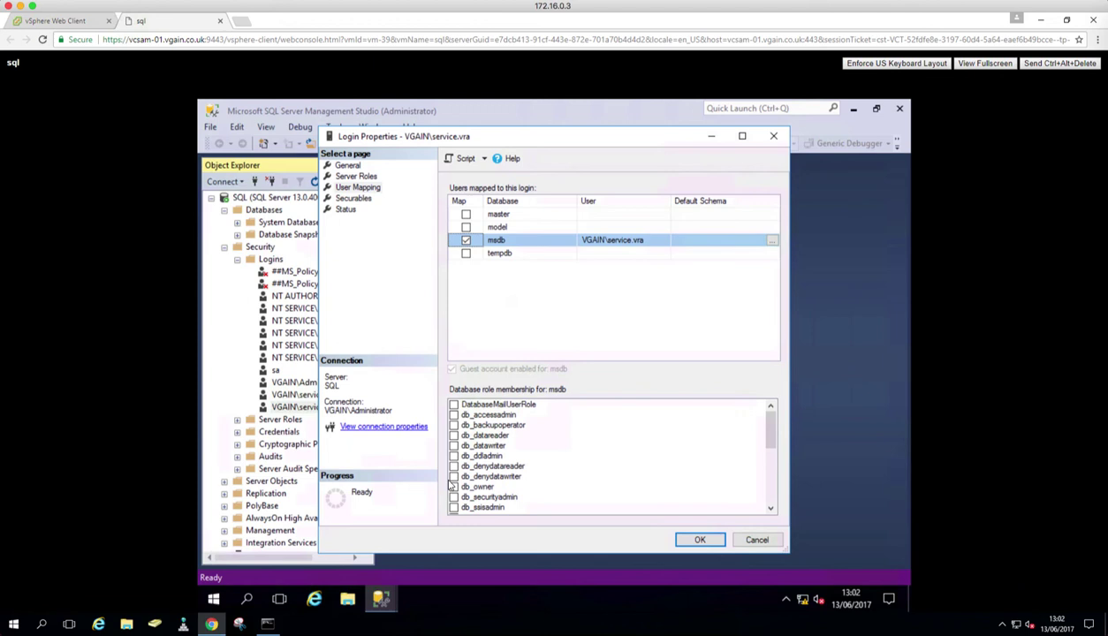
left_click(453, 487)
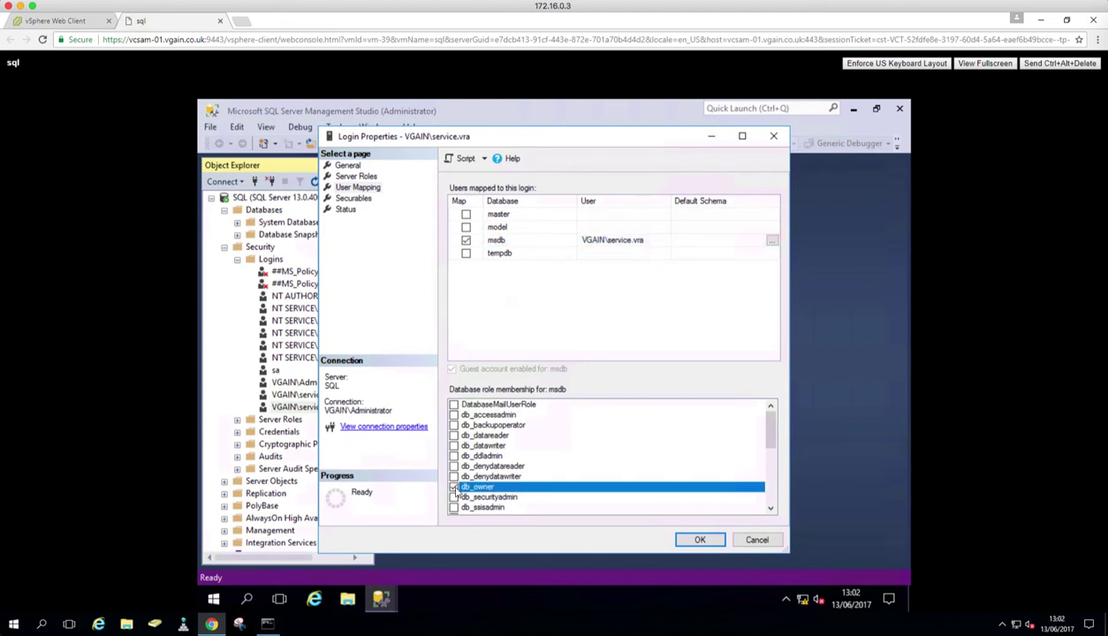
left_click(465, 241)
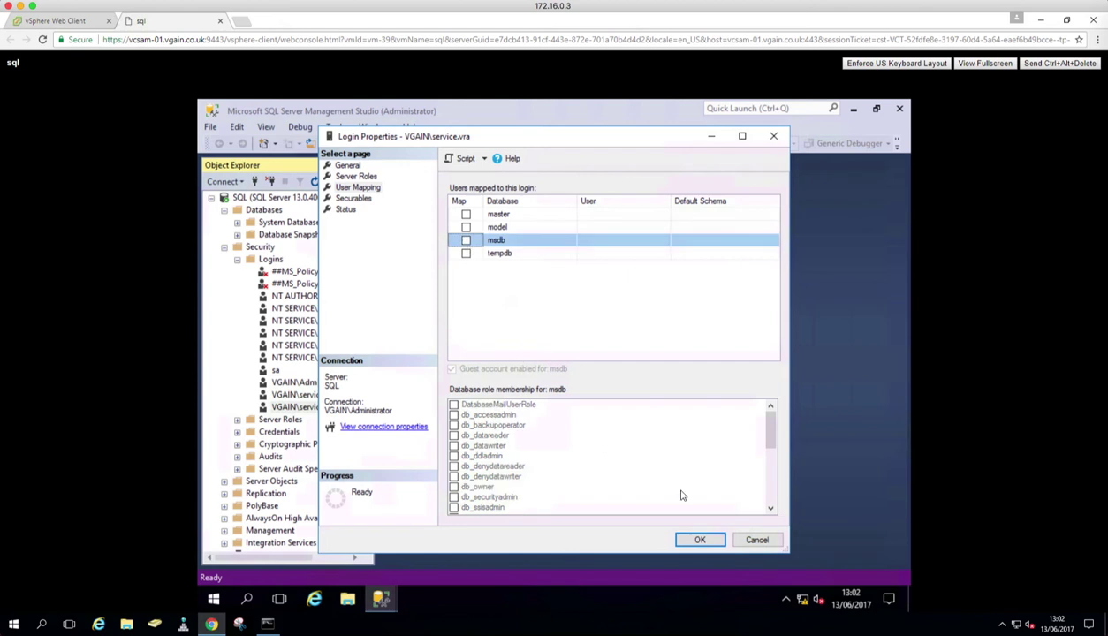
left_click(712, 541)
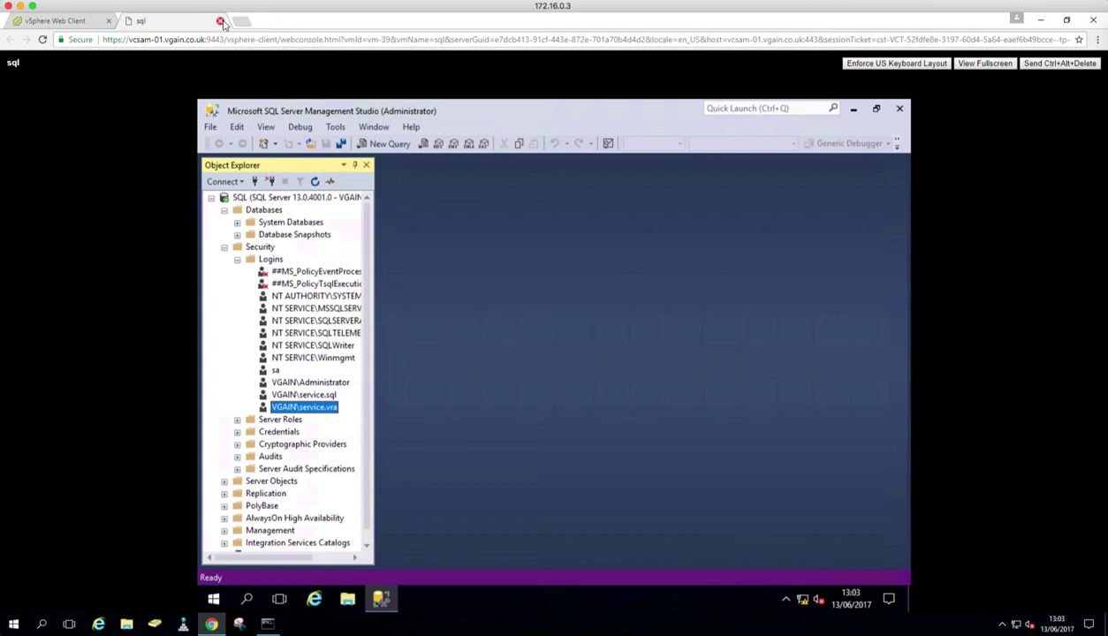
Step: Sign out of the sql VM with the logoff command and select iaas-agt-01 in the Navigator
left_click(216, 600)
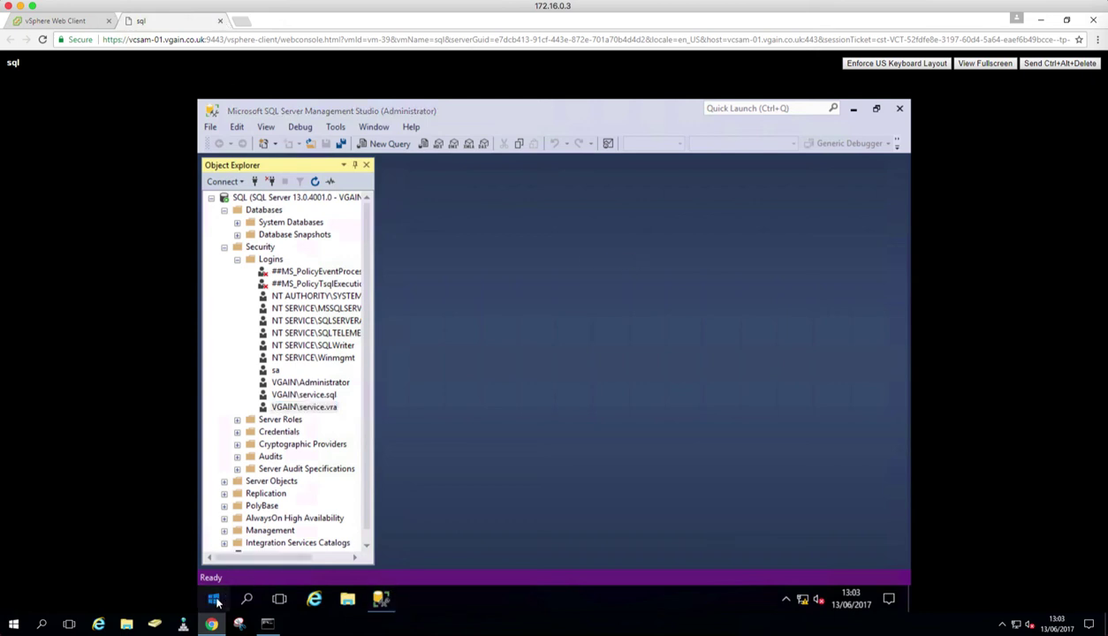
type("logoff")
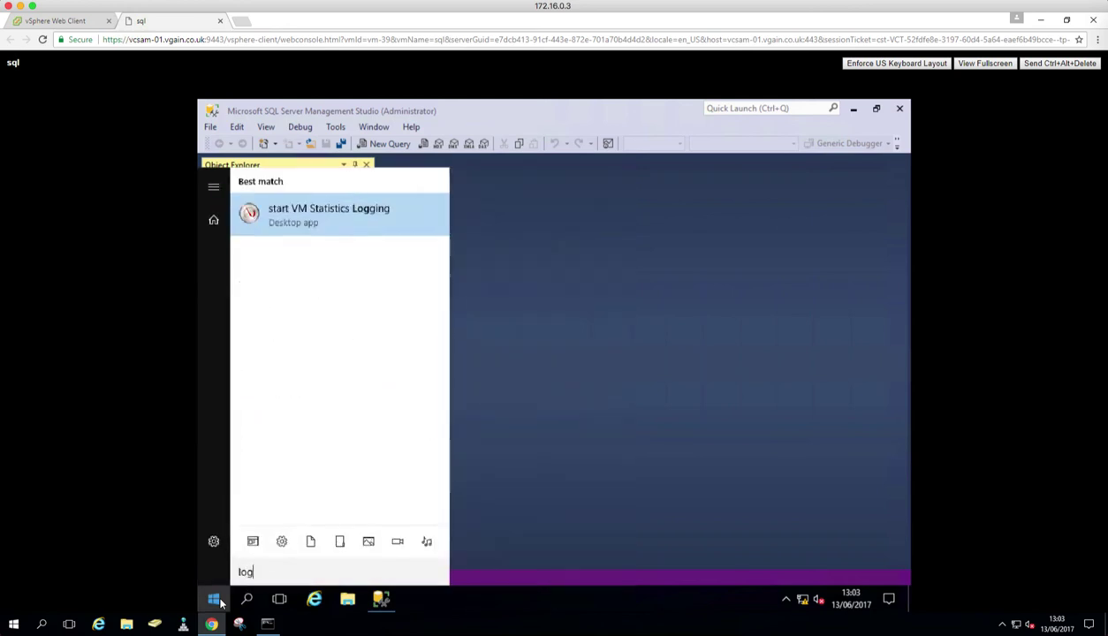
key("Return")
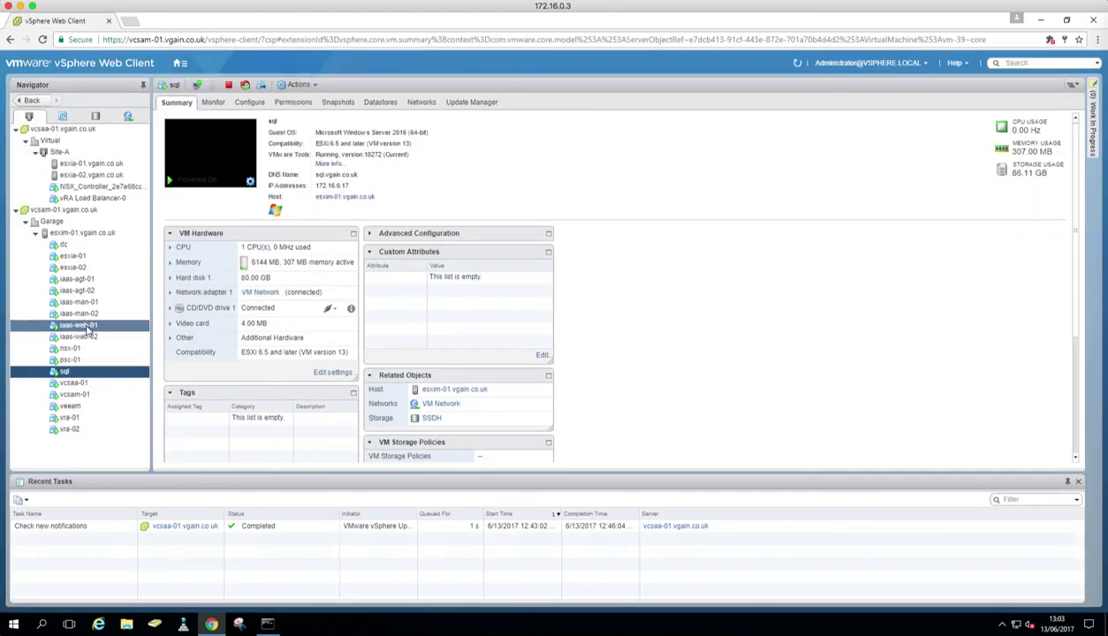
left_click(89, 279)
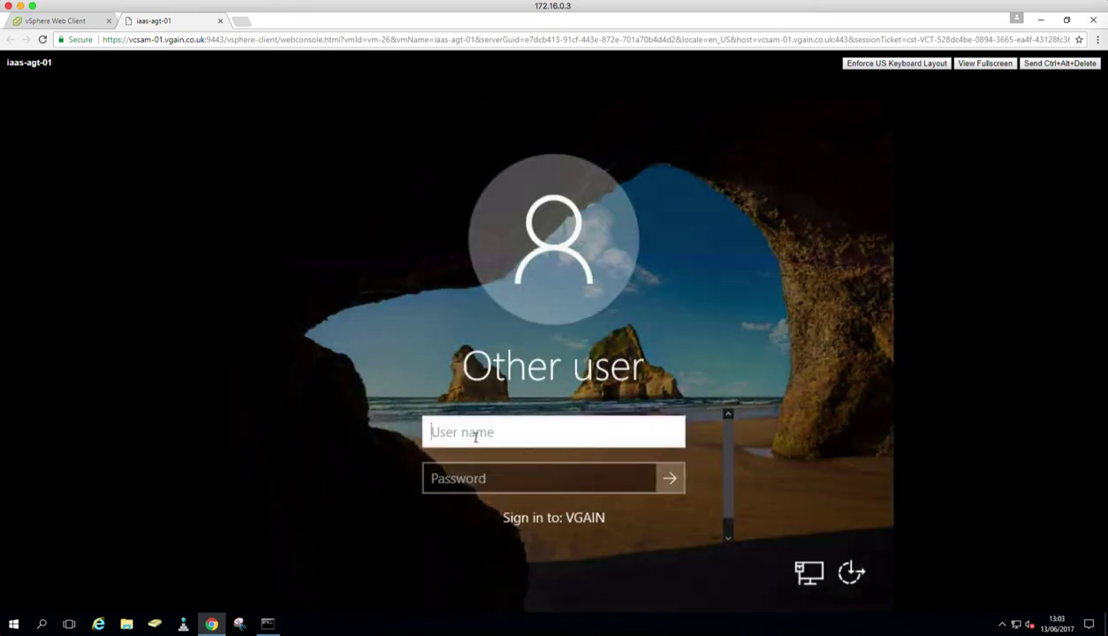
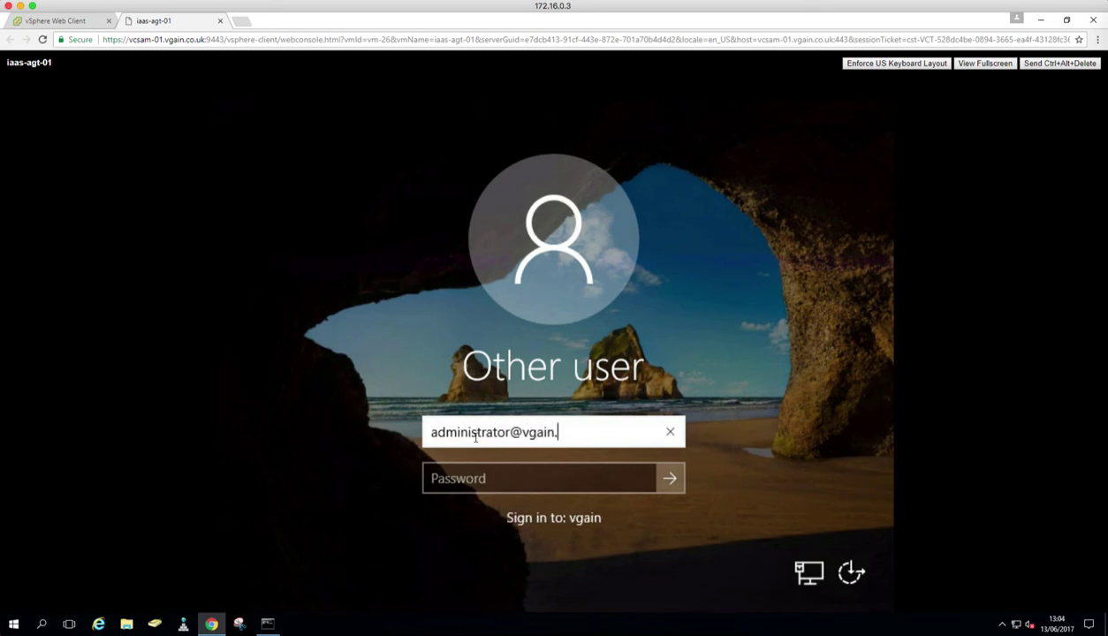
Step: Sign in to iaas-agt-01 with the domain administrator's user name and password
key("Tab")
type("********")
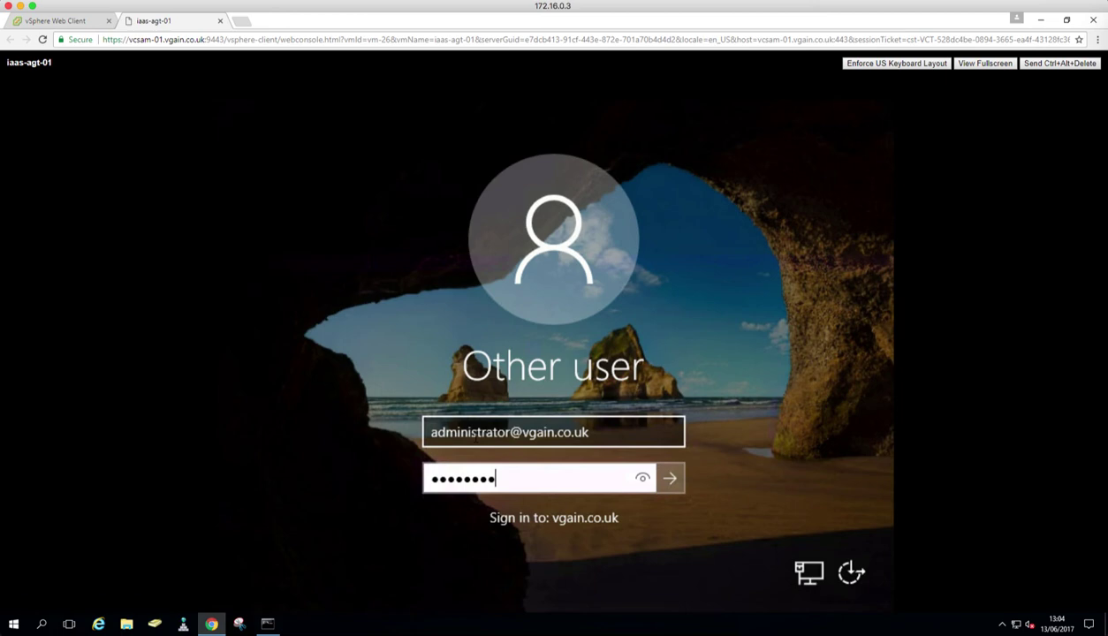
key("Return")
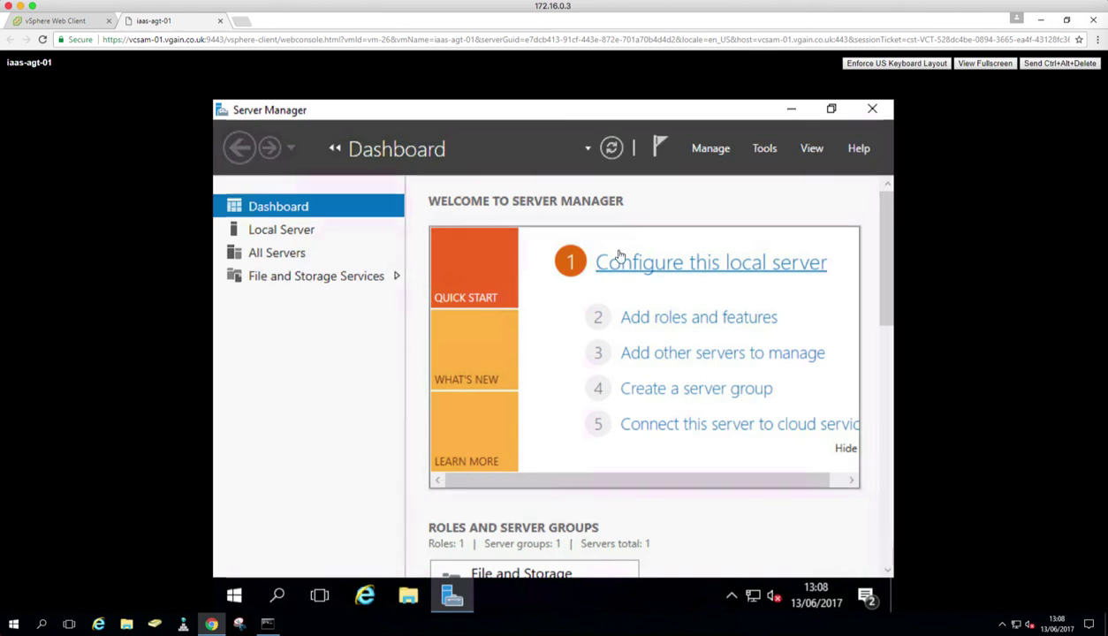
Step: Close Server Manager and open Component Services down to the Distributed Transaction Coordinator folder
left_click(873, 110)
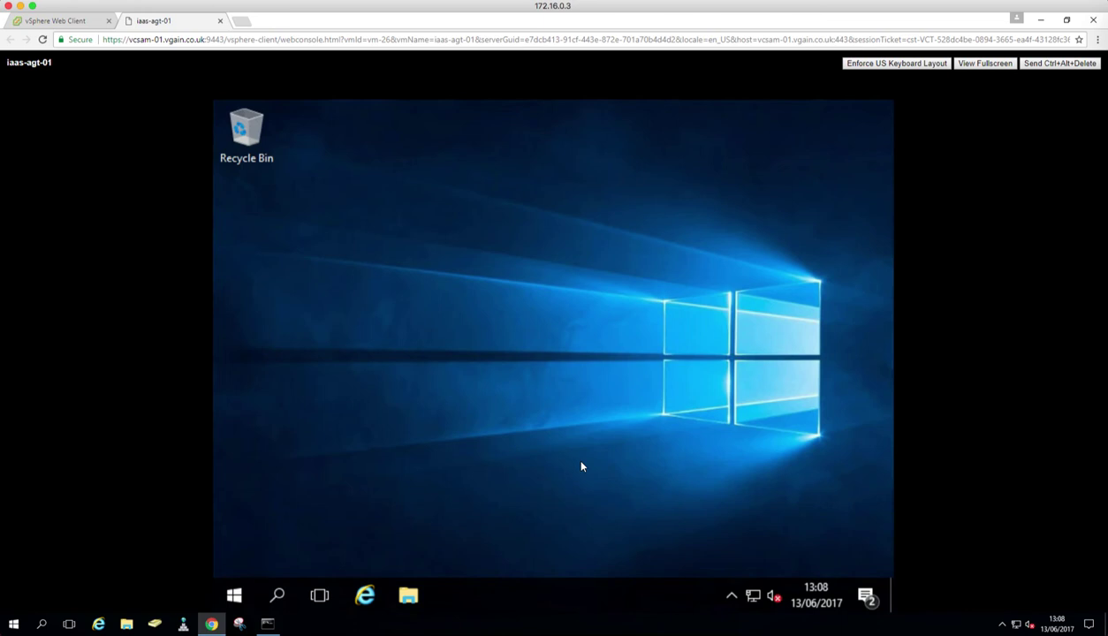
left_click(232, 597)
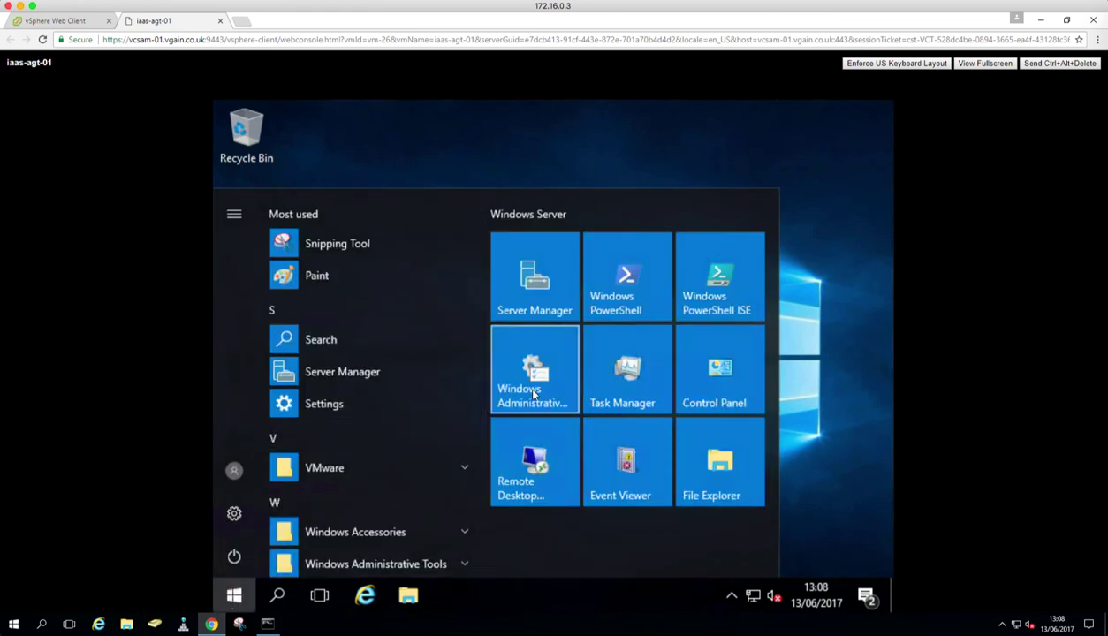
left_click(532, 392)
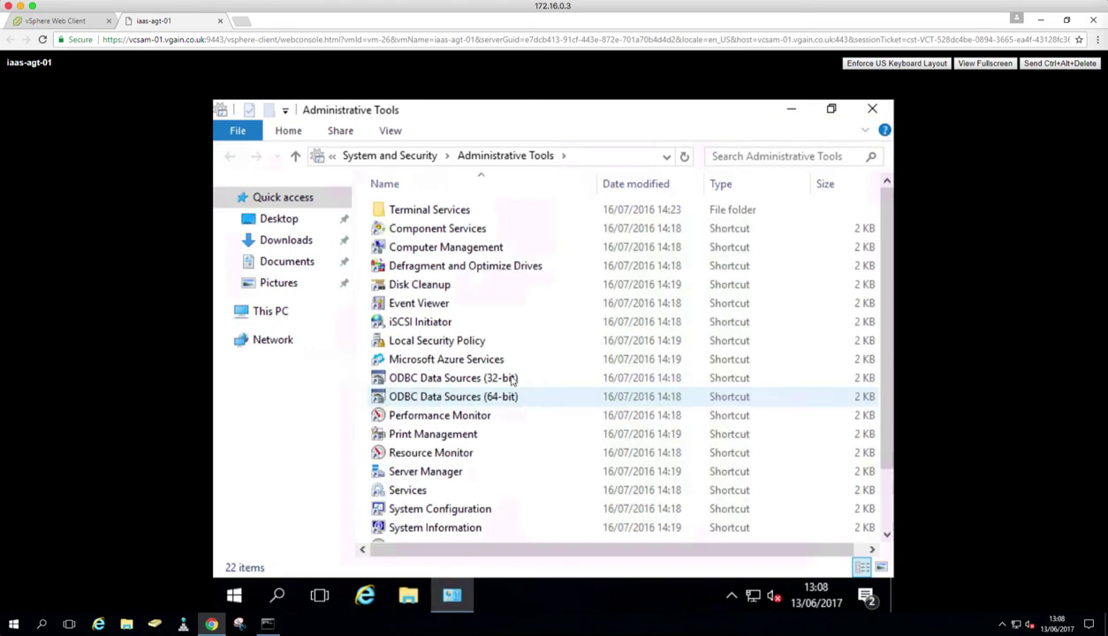
left_click(438, 232)
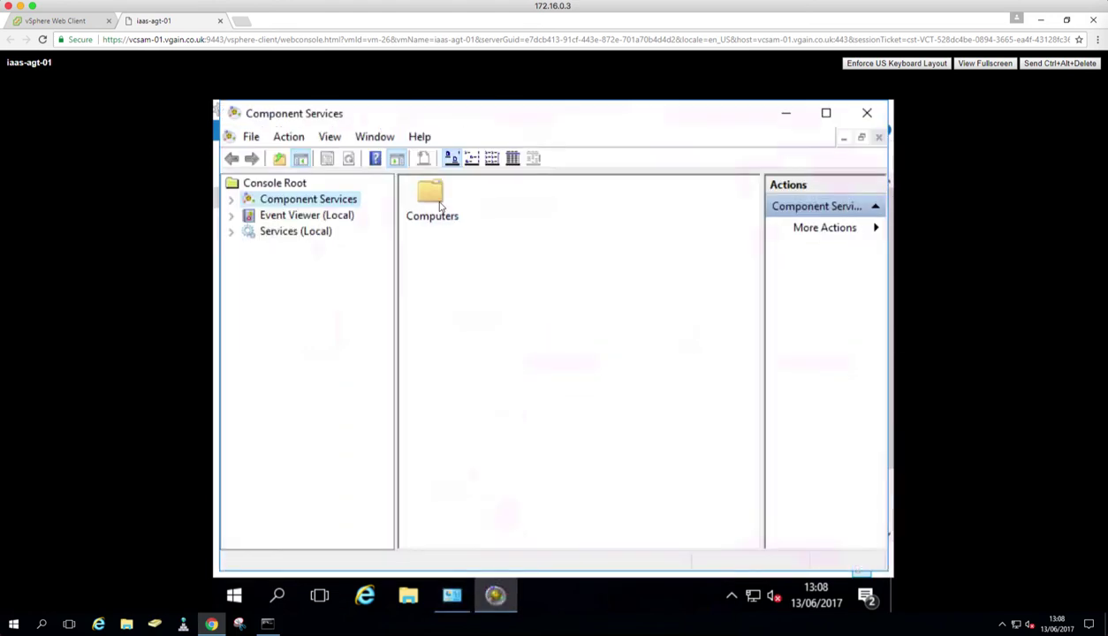
left_click(432, 231)
double_click(432, 231)
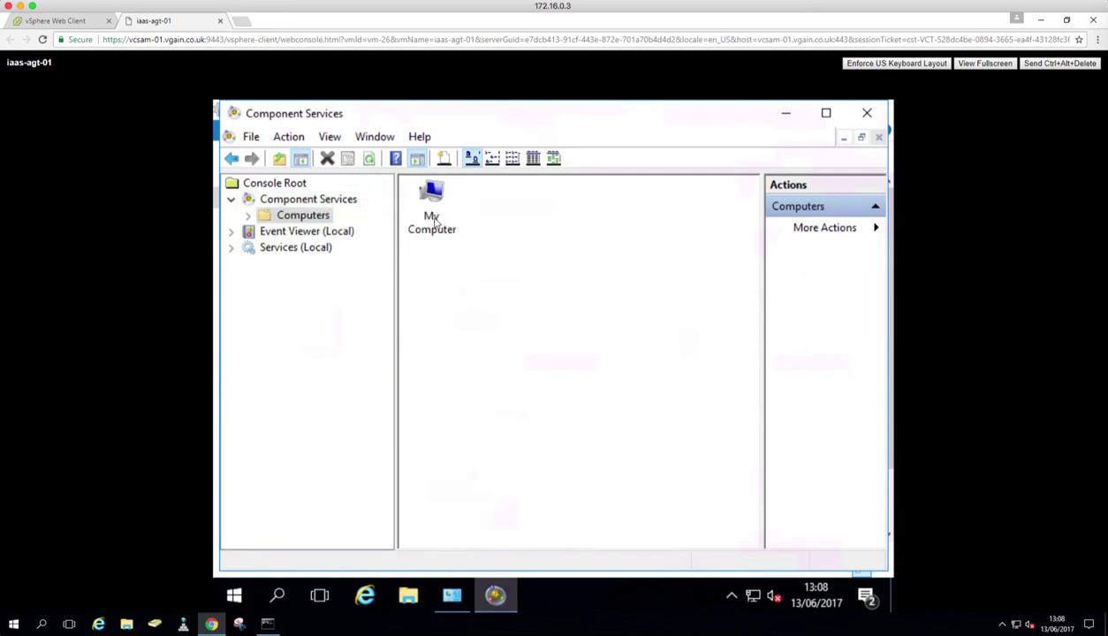
double_click(432, 232)
double_click(434, 256)
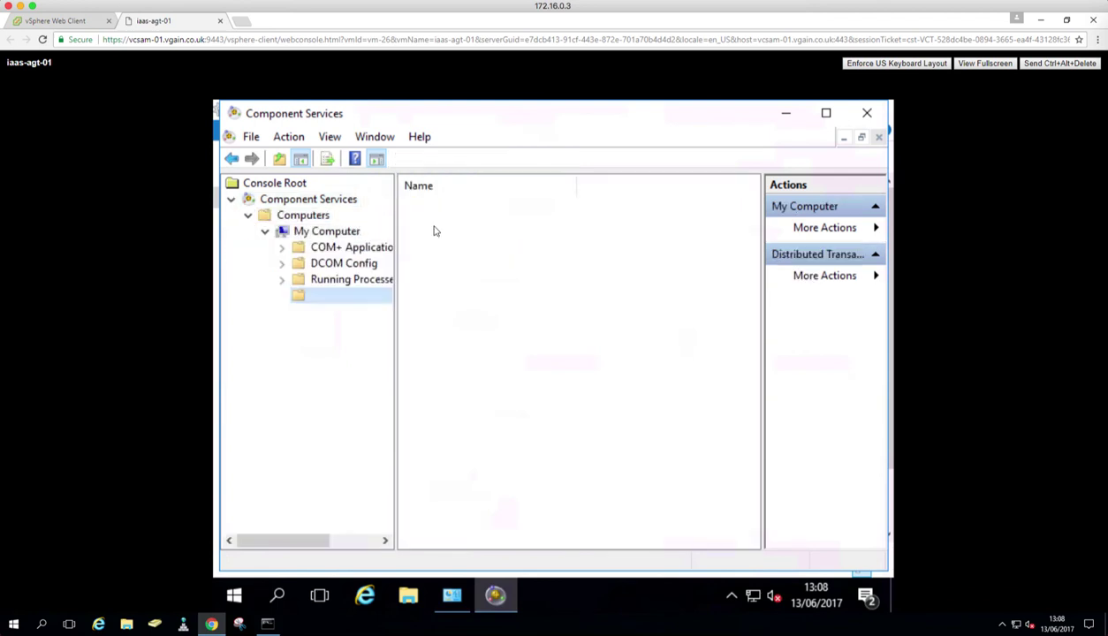
Step: Check Local DTC's security settings show network access and inbound/outbound enabled, then close them
right_click(430, 212)
left_click(469, 249)
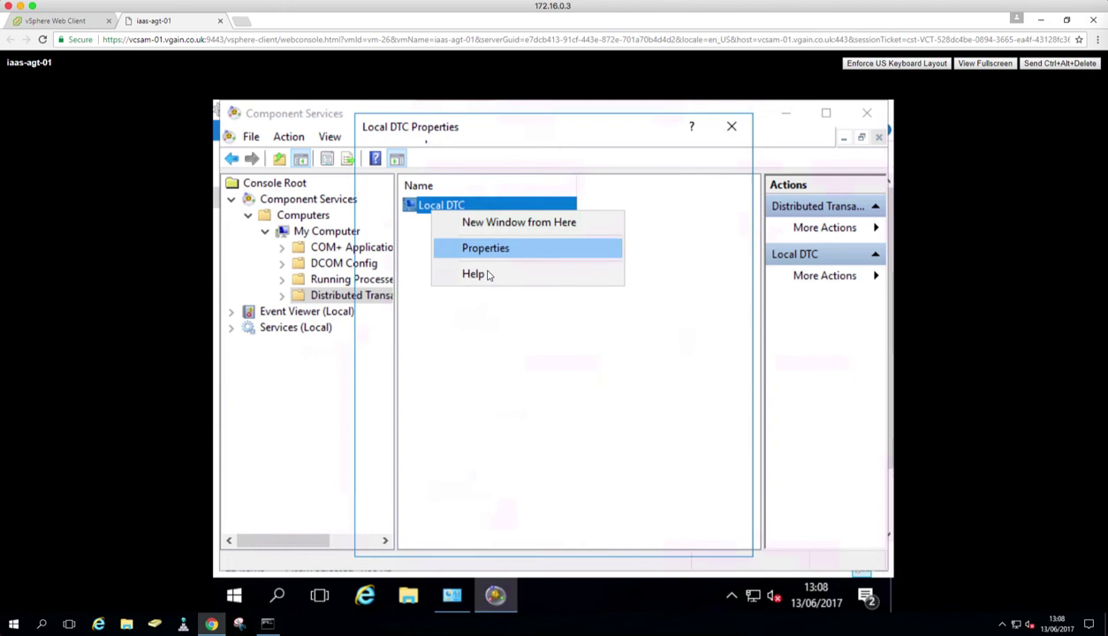
left_click(472, 158)
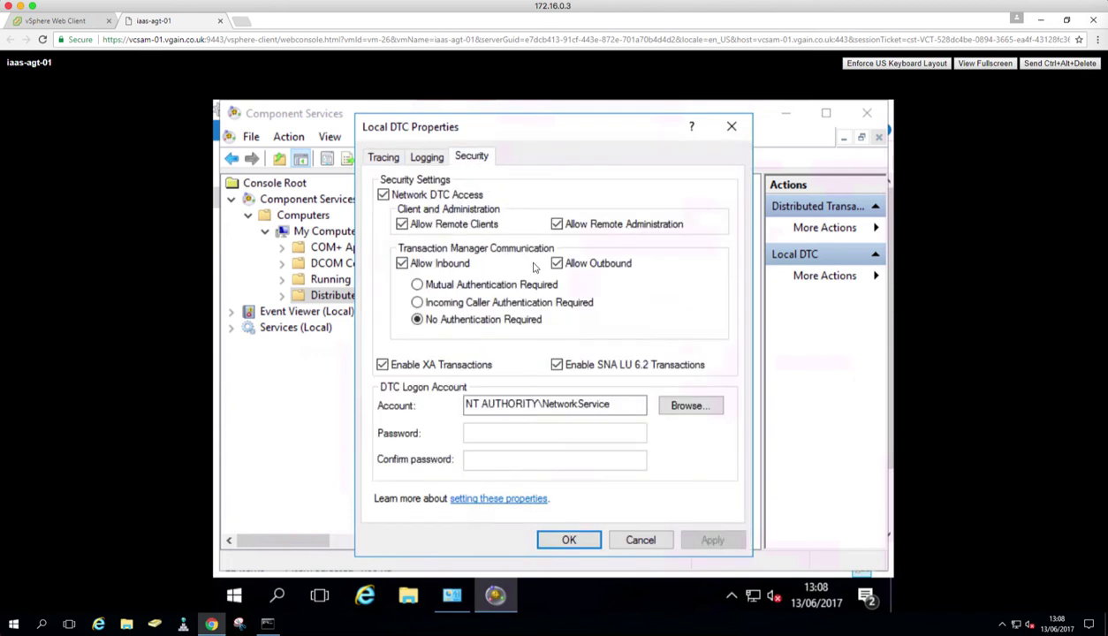
left_click(568, 540)
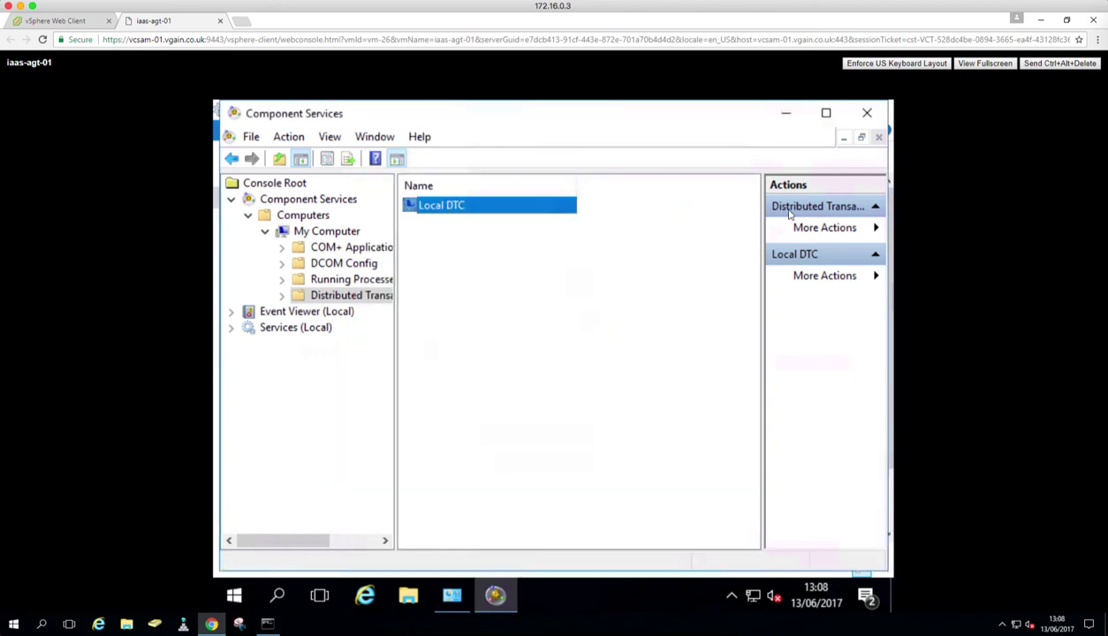
Step: Close Component Services and open Local Security Policy's User Rights Assignment list
left_click(867, 115)
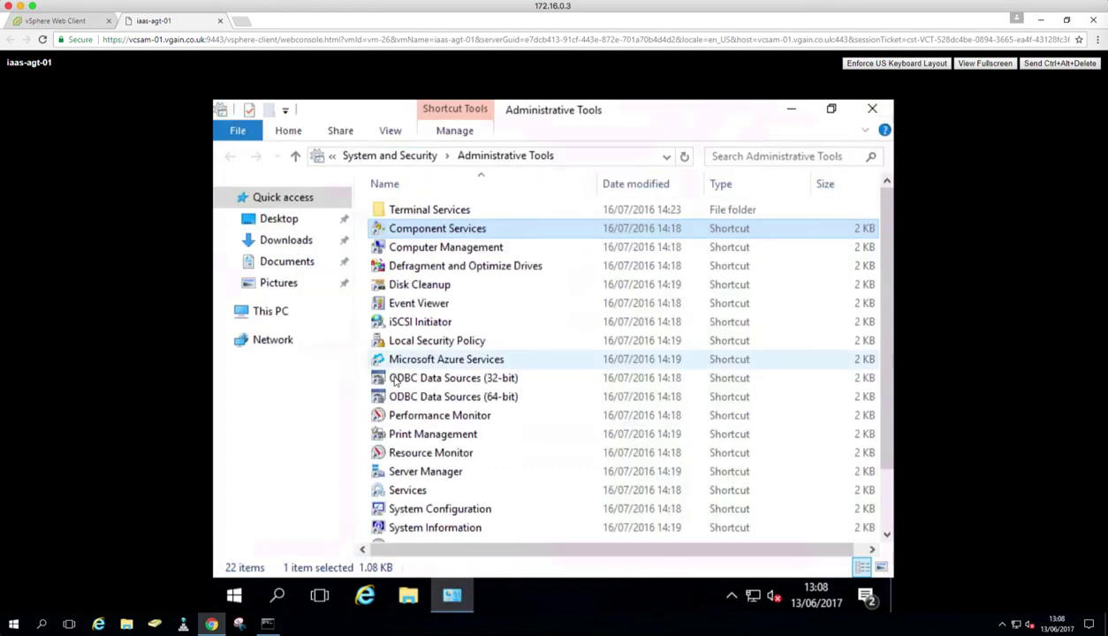
left_click(421, 348)
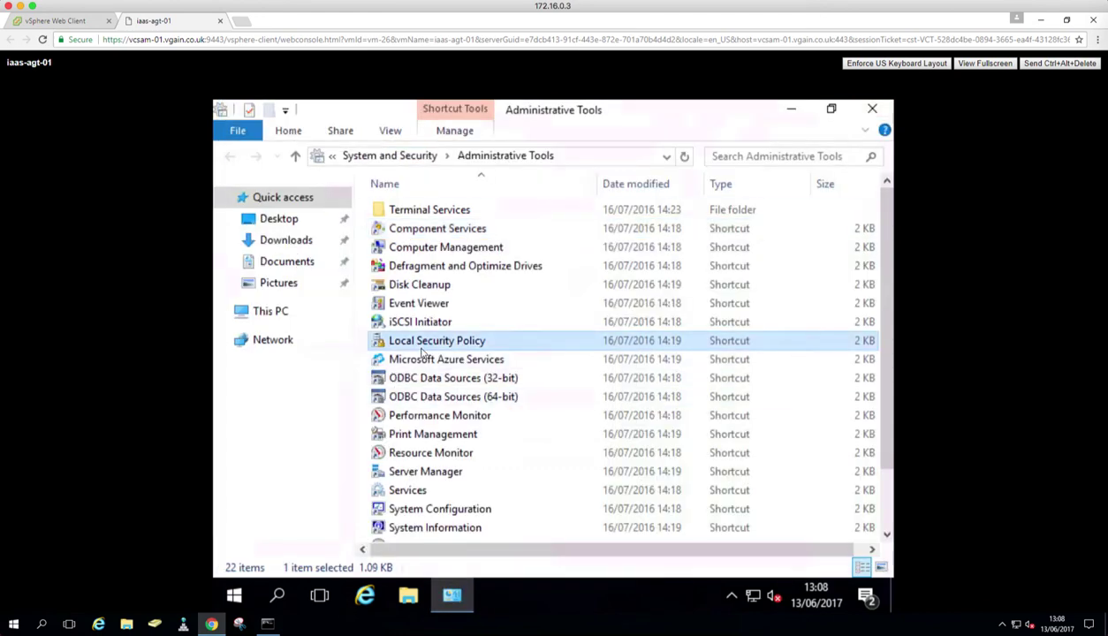
double_click(421, 347)
left_click(315, 218)
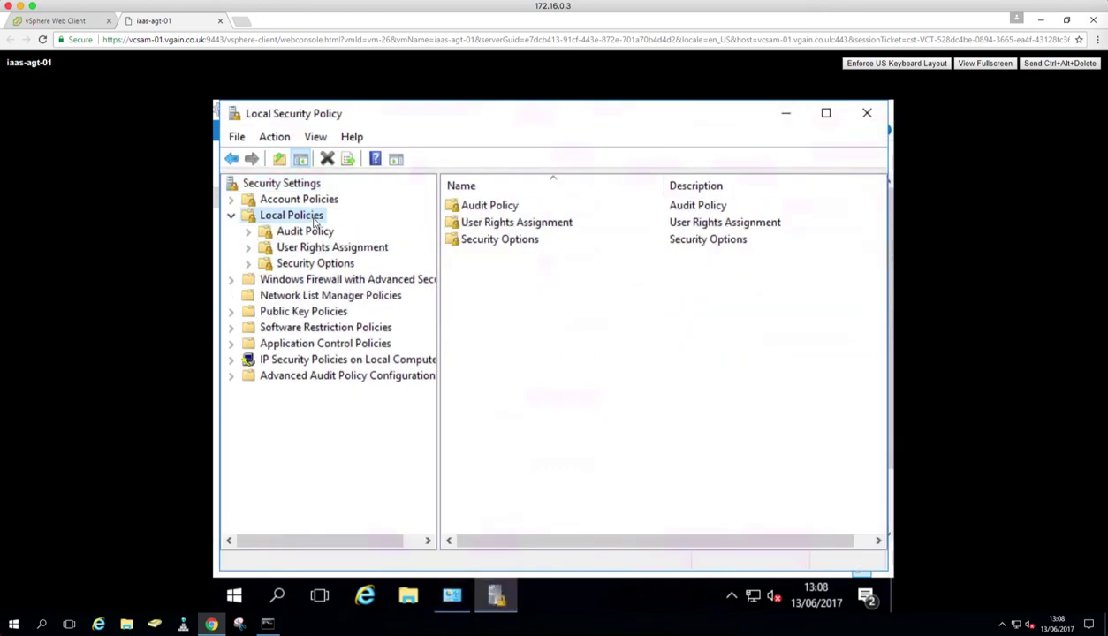
left_click(315, 249)
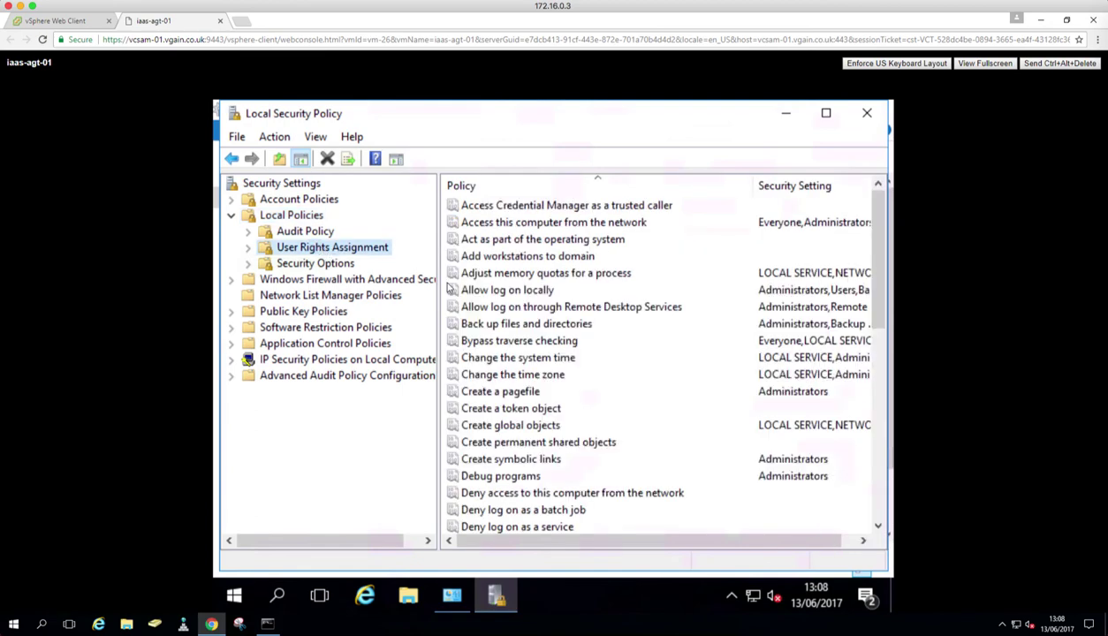
scroll(548, 424, "down", 3)
scroll(548, 431, "down", 4)
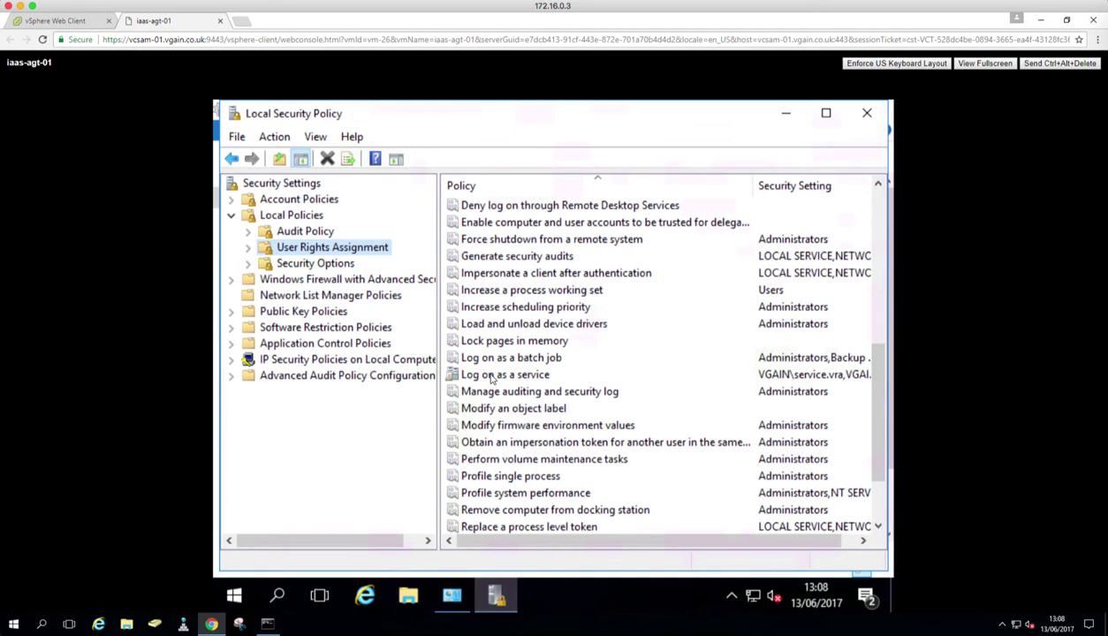
Step: Confirm Log on as a service covers the SQL and vRA accounts, then close Local Security Policy
left_click(492, 376)
double_click(492, 377)
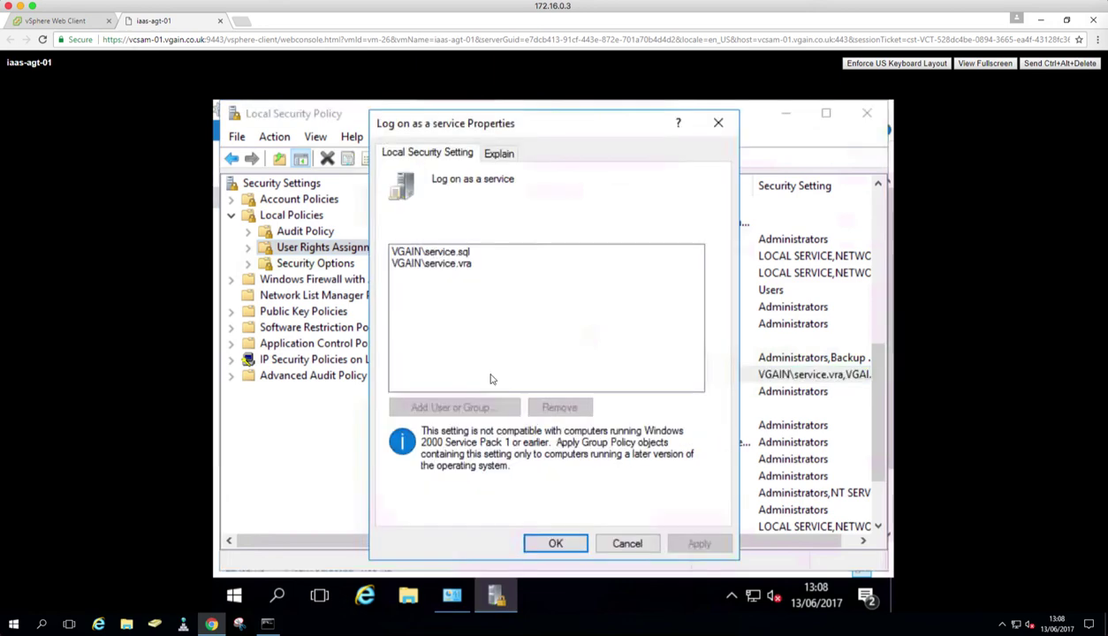
left_click(625, 542)
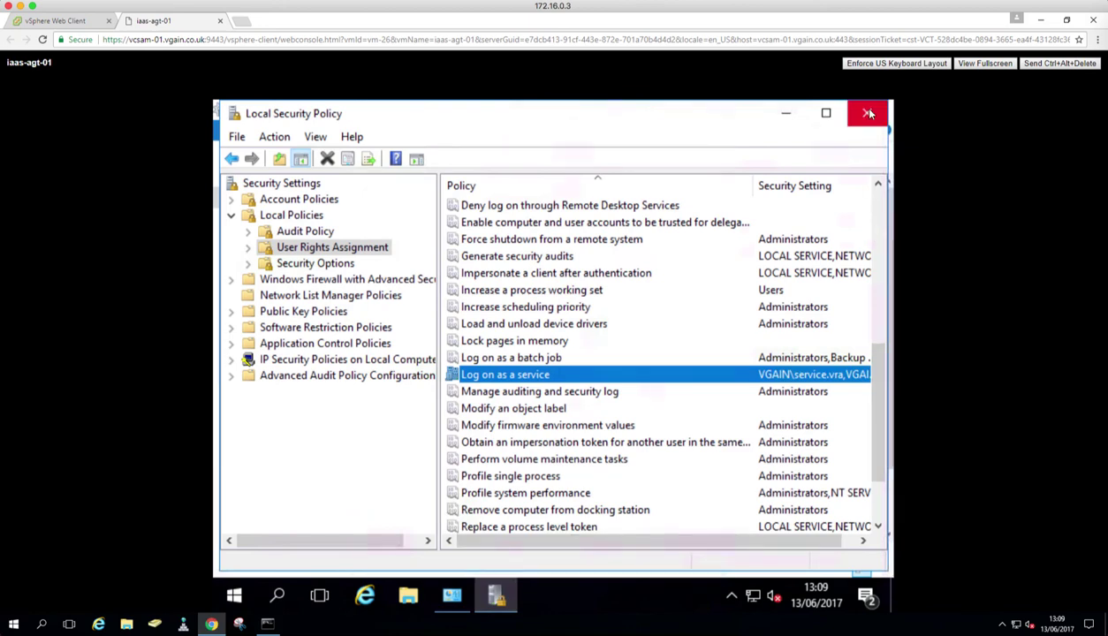
left_click(868, 113)
scroll(446, 494, "down", 1)
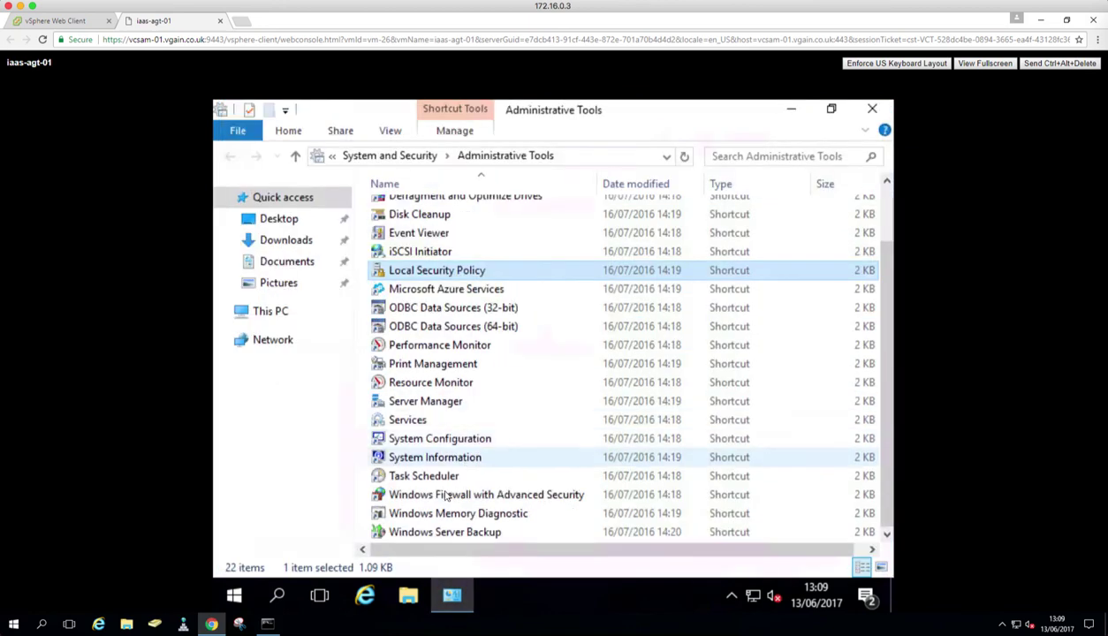
left_click(445, 498)
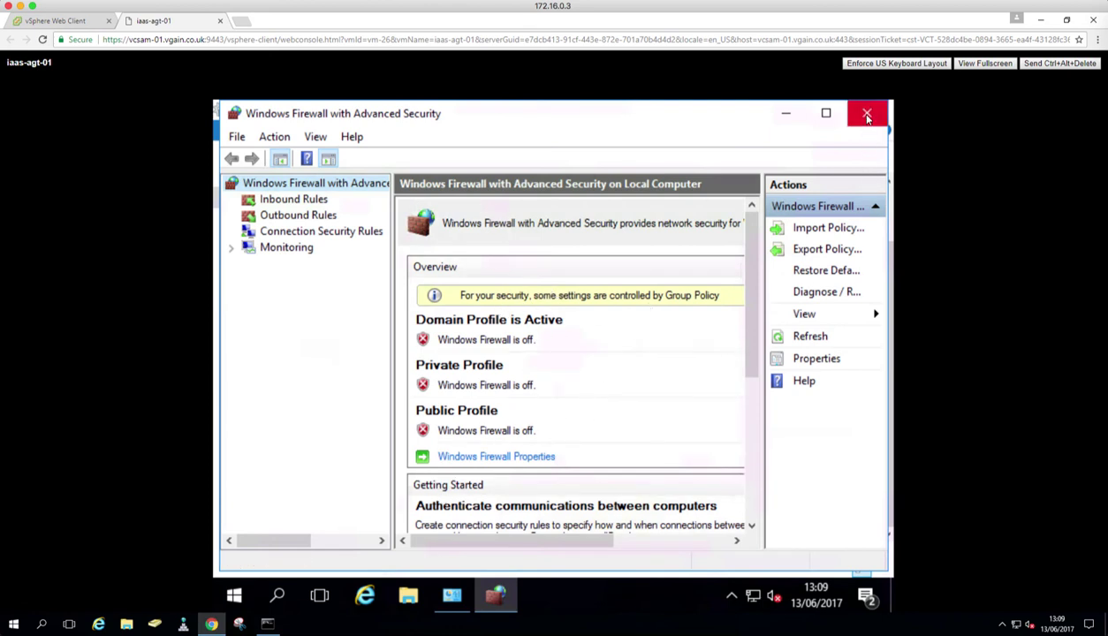
left_click(867, 116)
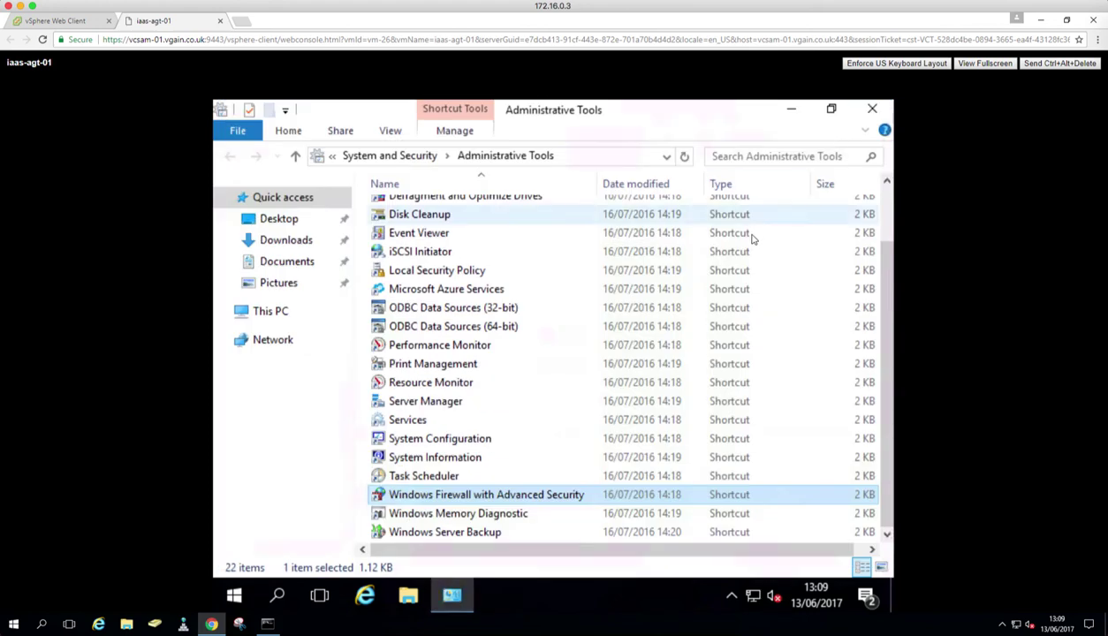
scroll(530, 389, "up", 2)
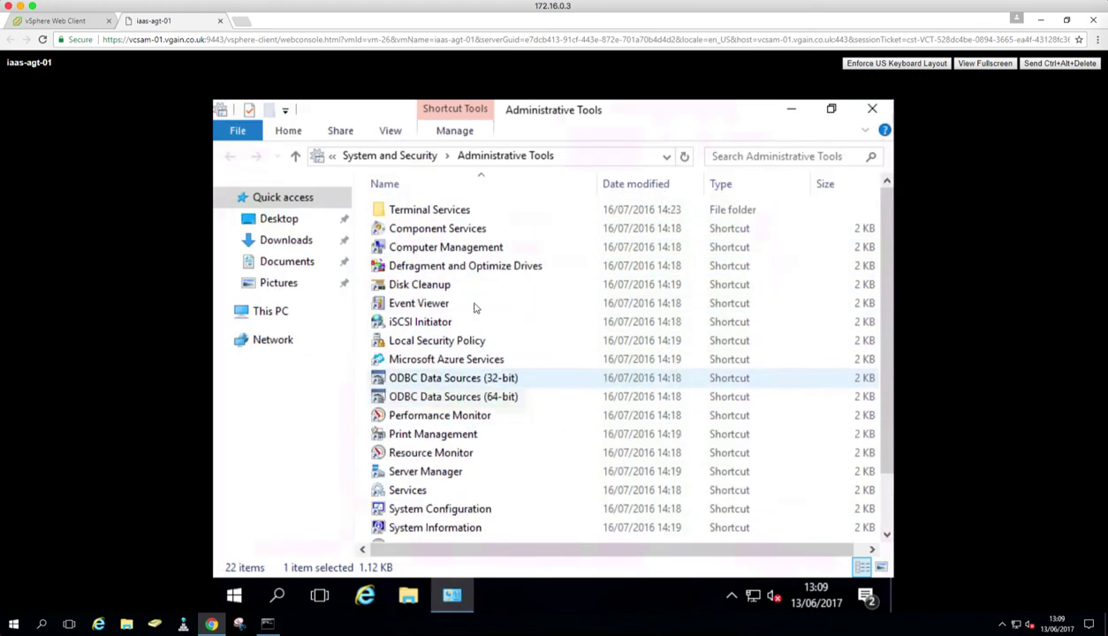
left_click(458, 250)
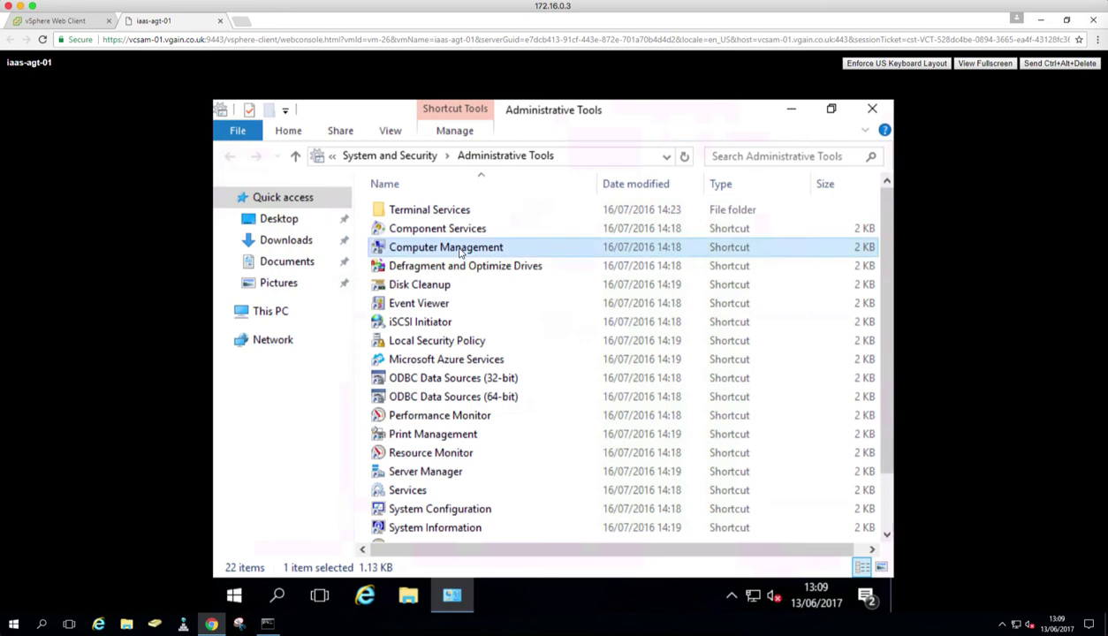
Step: Open the Administrators group properties under Computer Management's Local Users and Groups
double_click(458, 251)
left_click(248, 264)
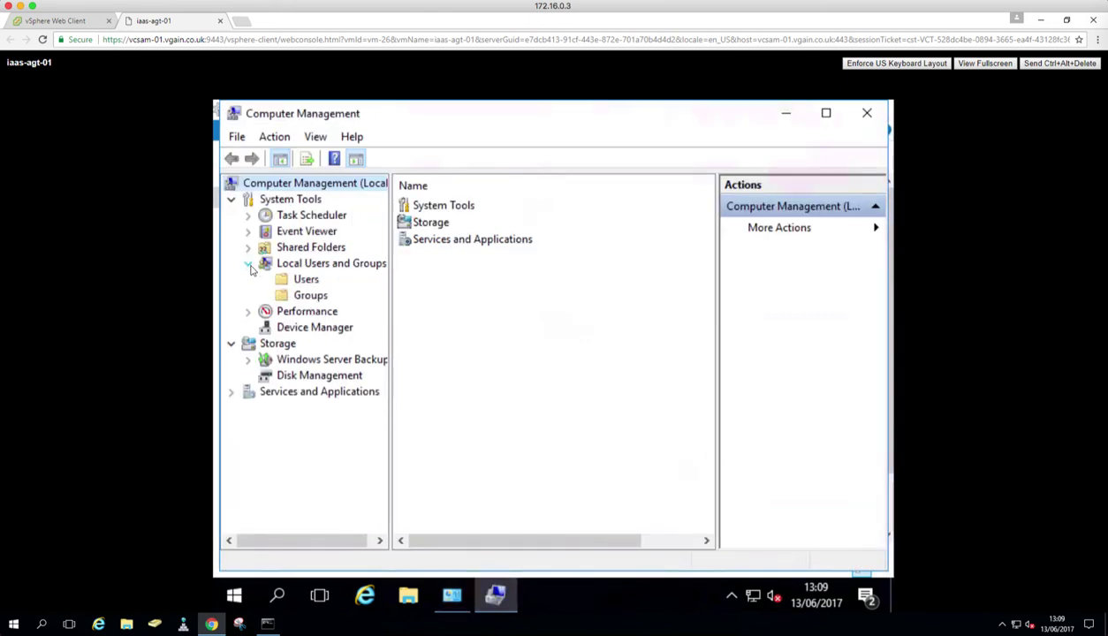
left_click(311, 295)
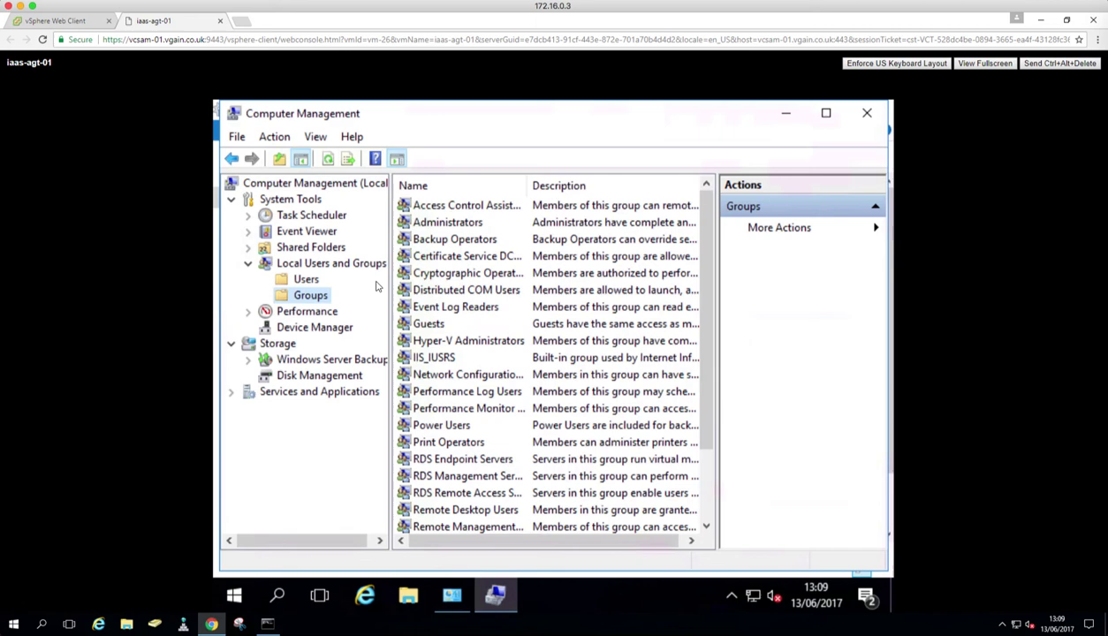
double_click(431, 225)
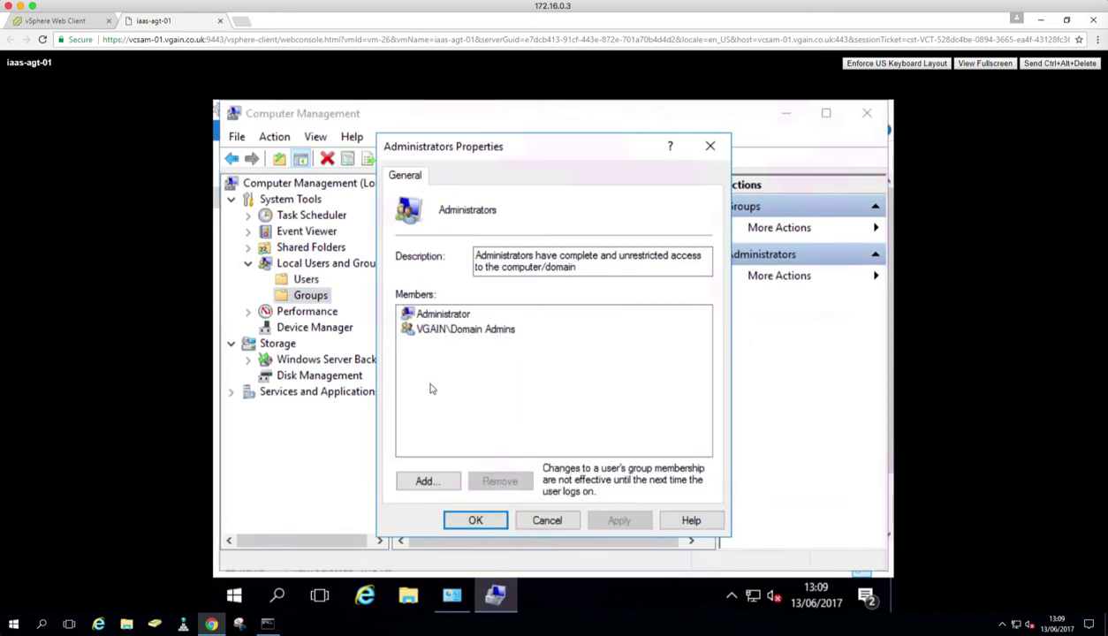
Step: Add the vRA service account to Administrators, apply, and close Computer Management
left_click(425, 481)
type("s")
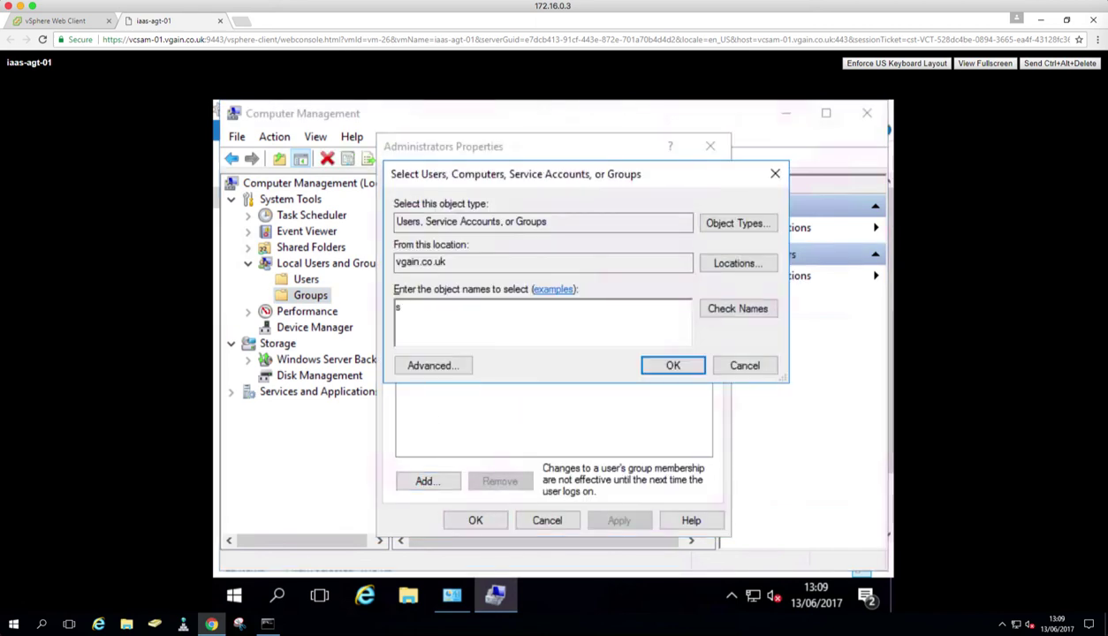
type("ervice.vra")
key("Return")
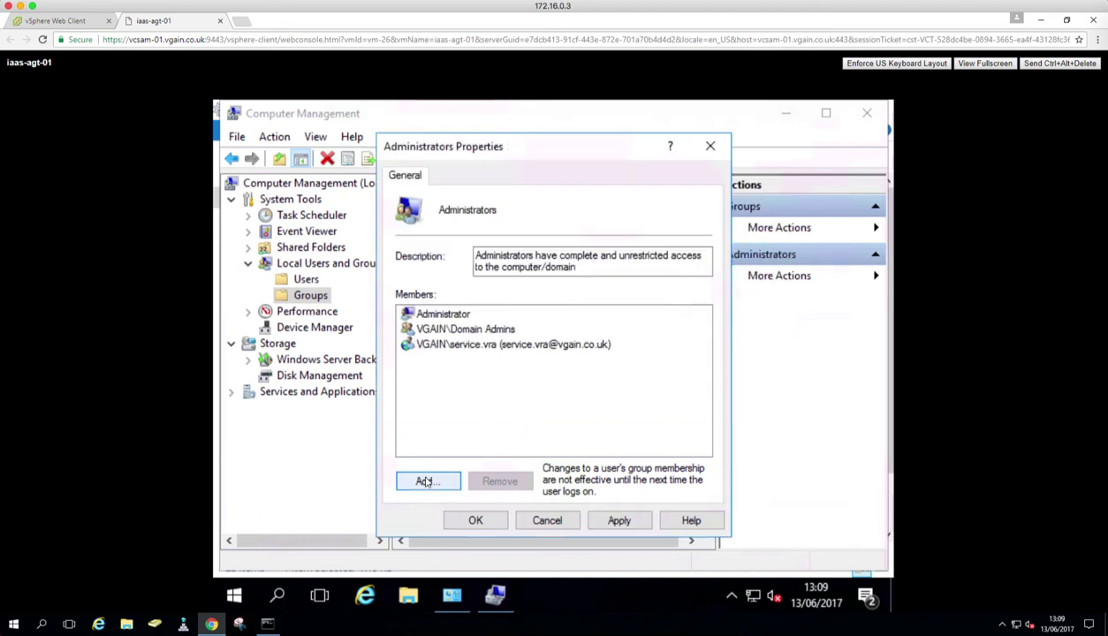
left_click(619, 520)
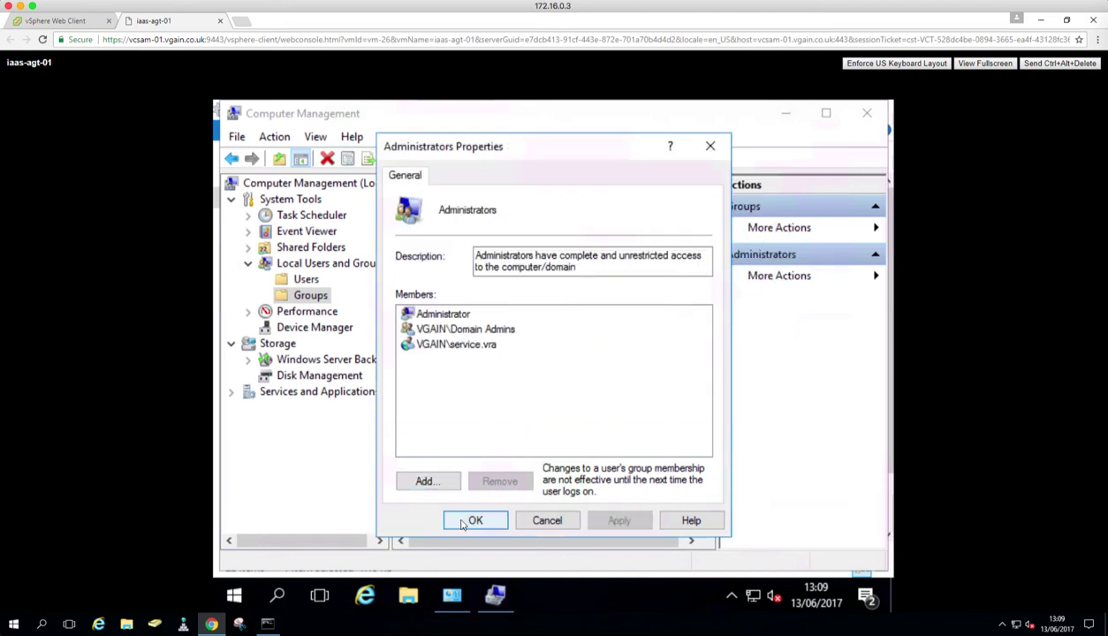
left_click(459, 522)
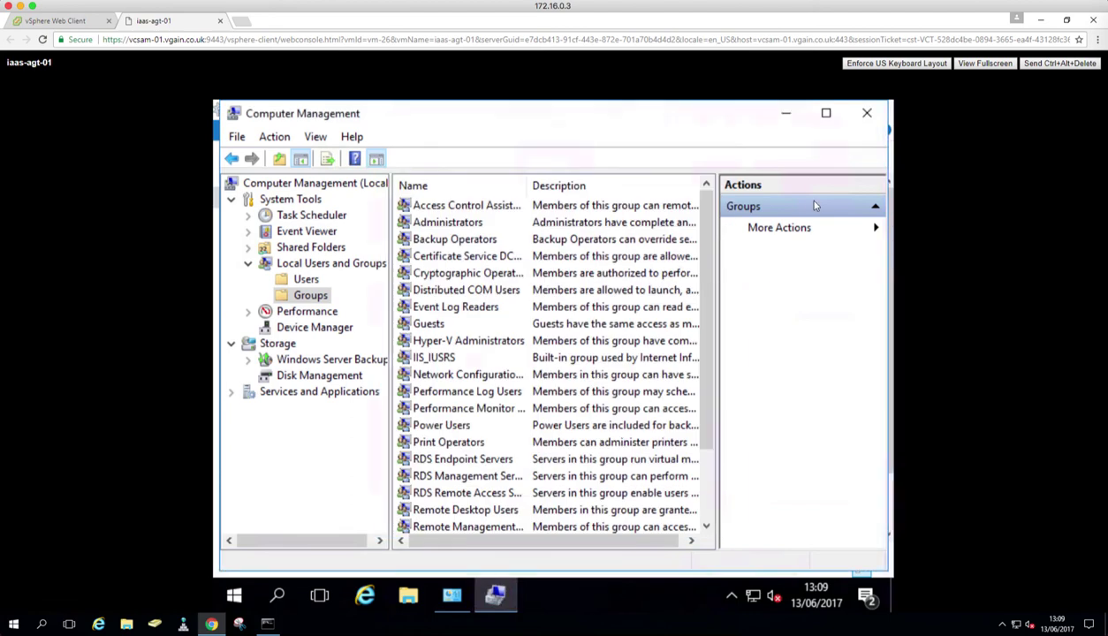
left_click(867, 113)
Step: Change the server's display resolution to 1024 × 768 and keep the new settings
left_click(871, 112)
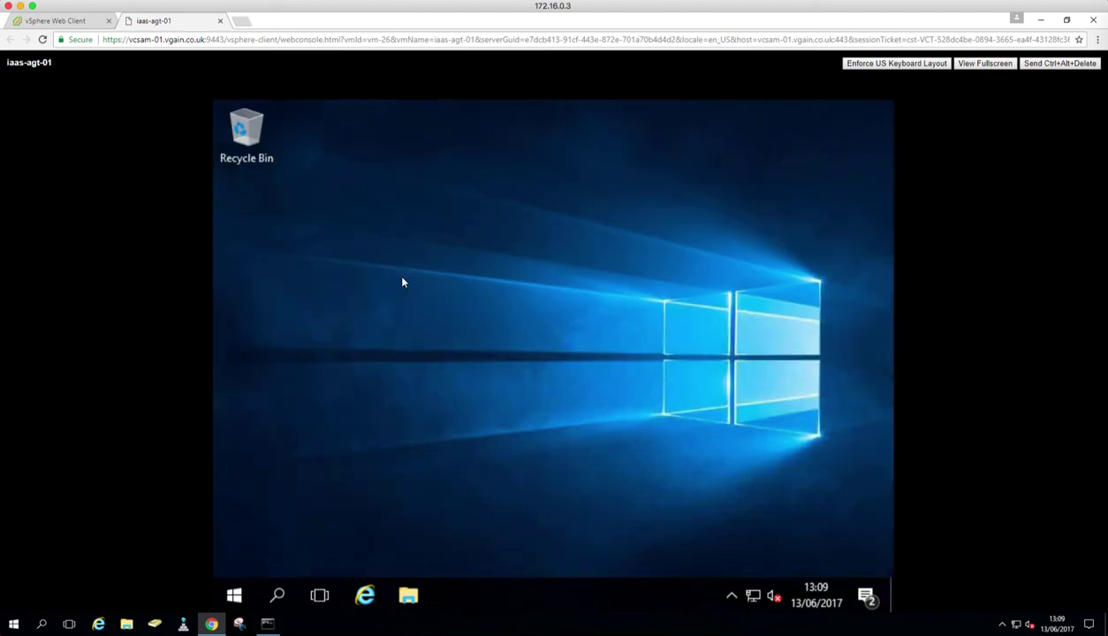
right_click(372, 318)
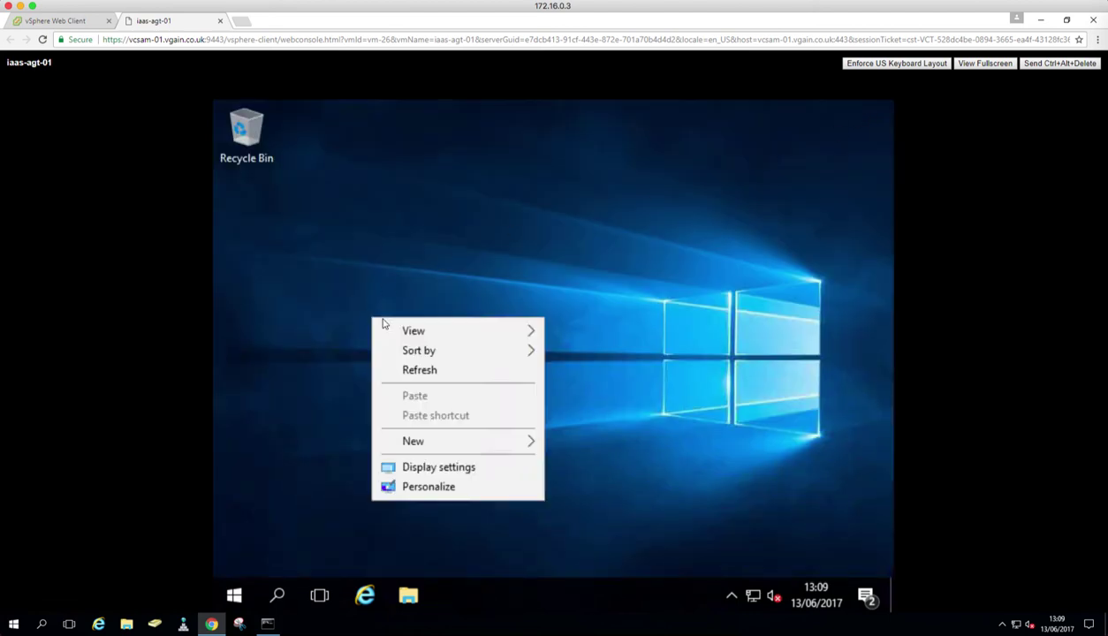
left_click(448, 491)
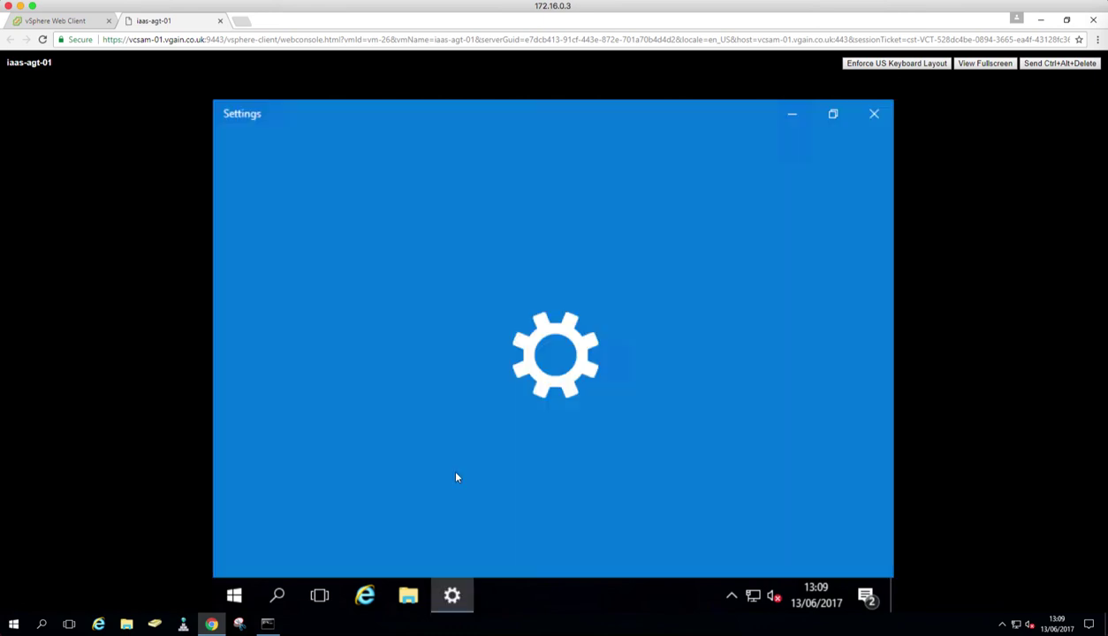
scroll(700, 388, "down", 3)
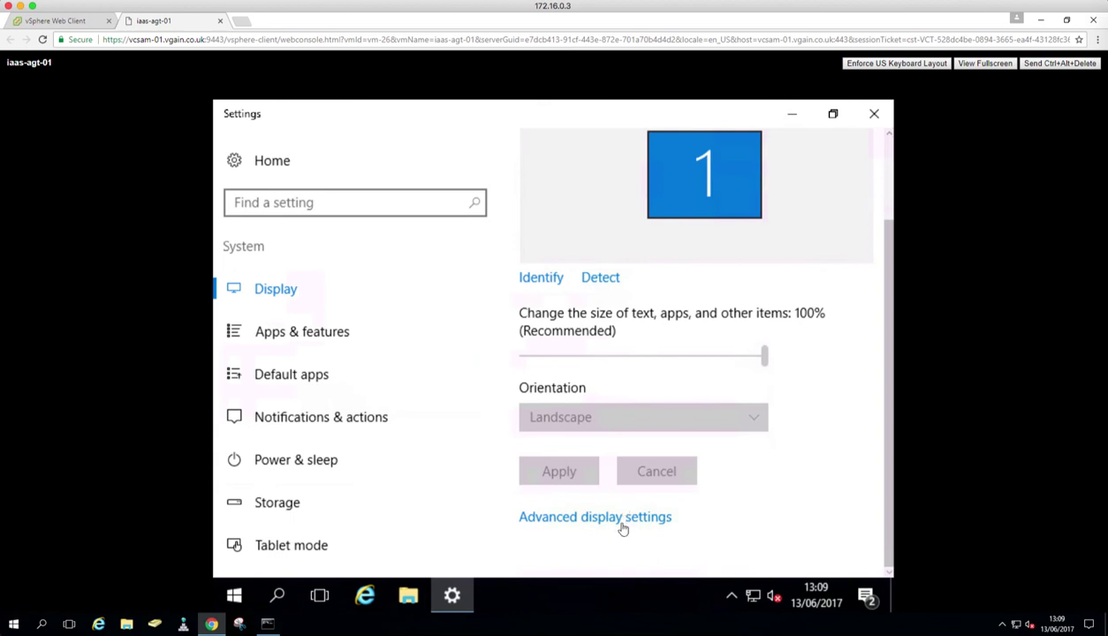
left_click(619, 520)
left_click(439, 536)
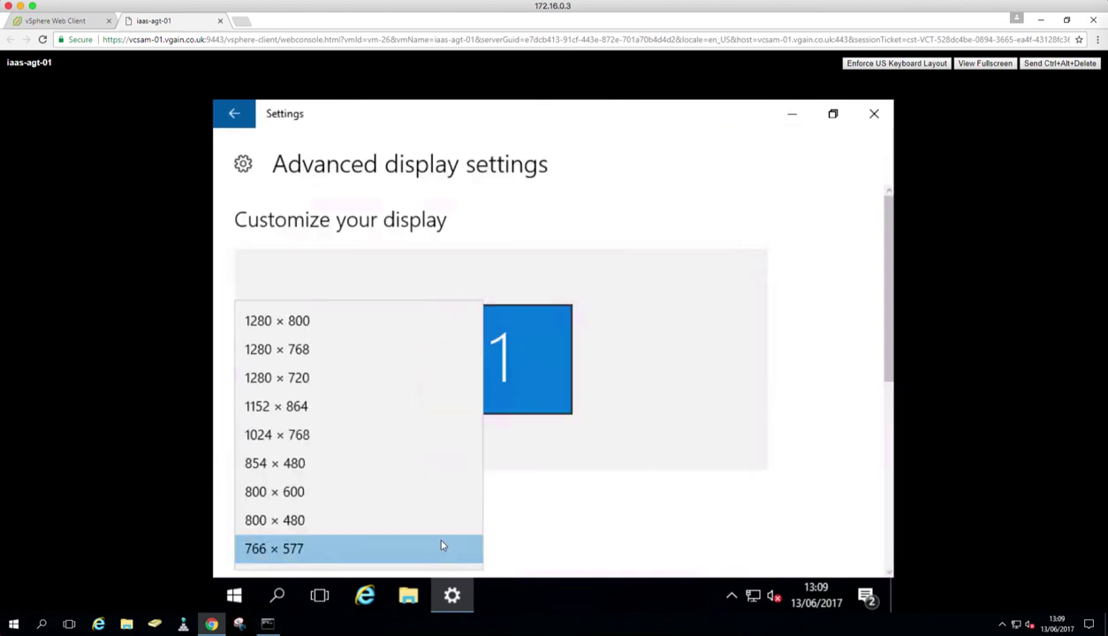
left_click(395, 433)
scroll(378, 554, "down", 5)
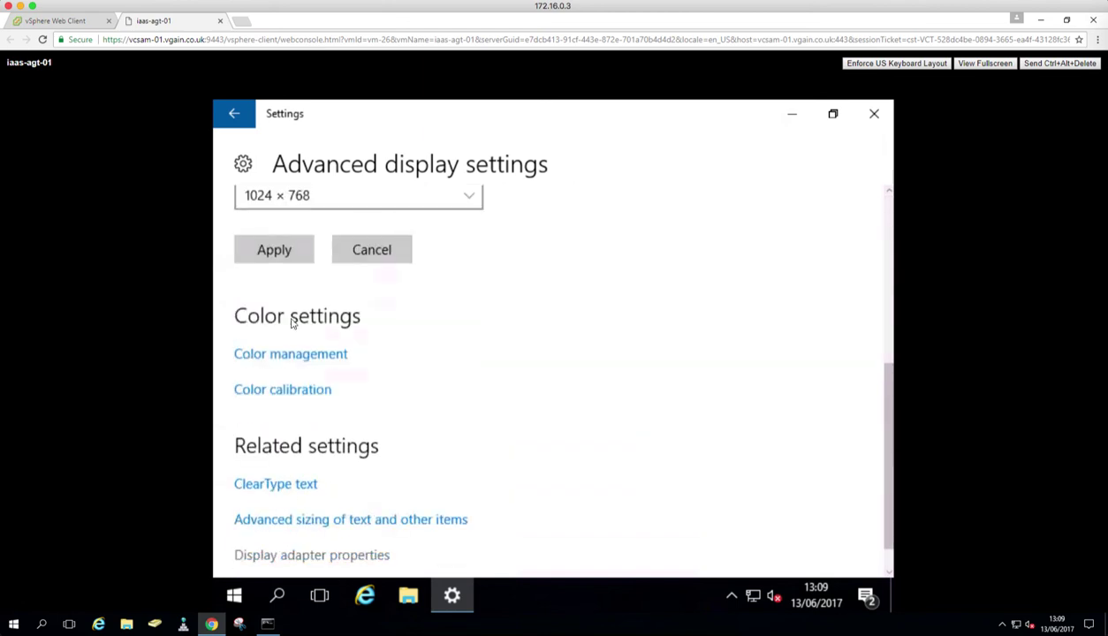
left_click(283, 250)
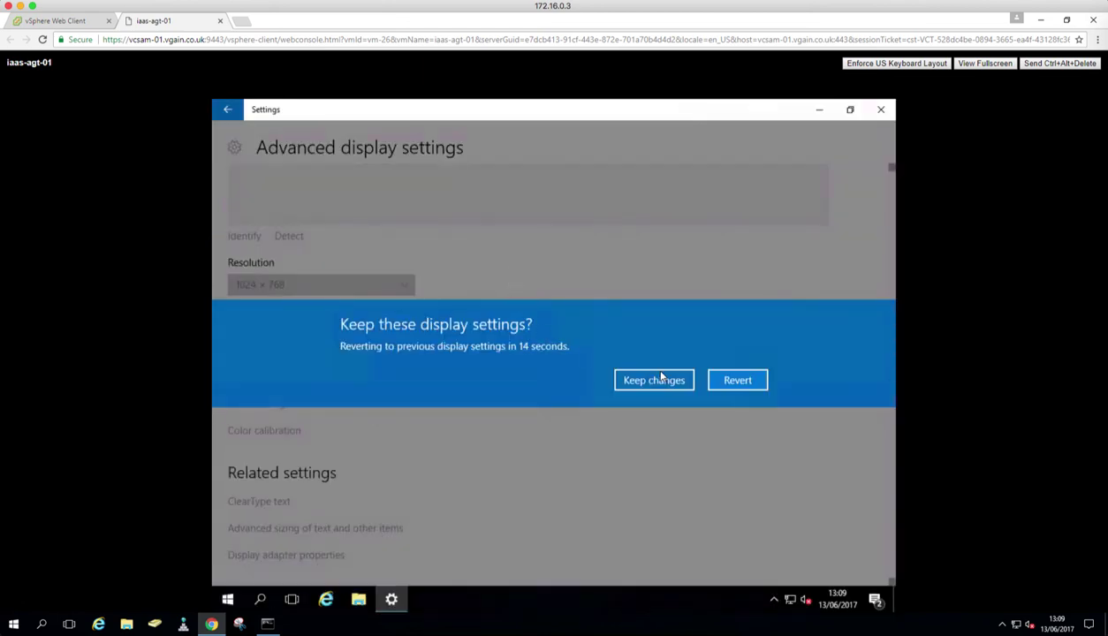
left_click(654, 378)
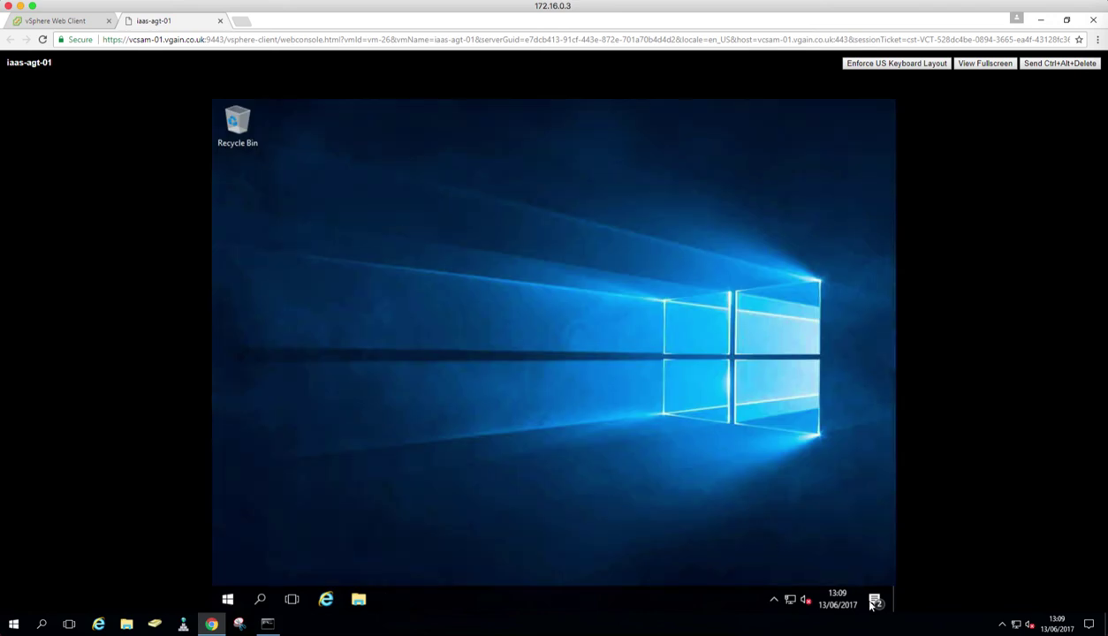
Step: Dismiss the updates and SmartScreen notifications in the Action Center
left_click(873, 601)
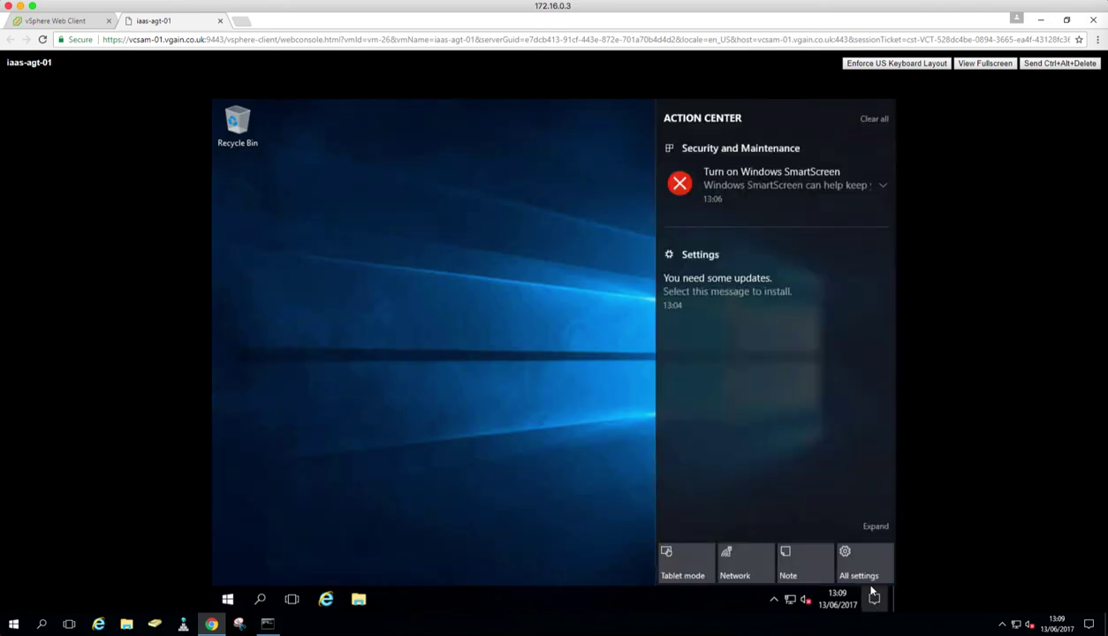
left_click(883, 254)
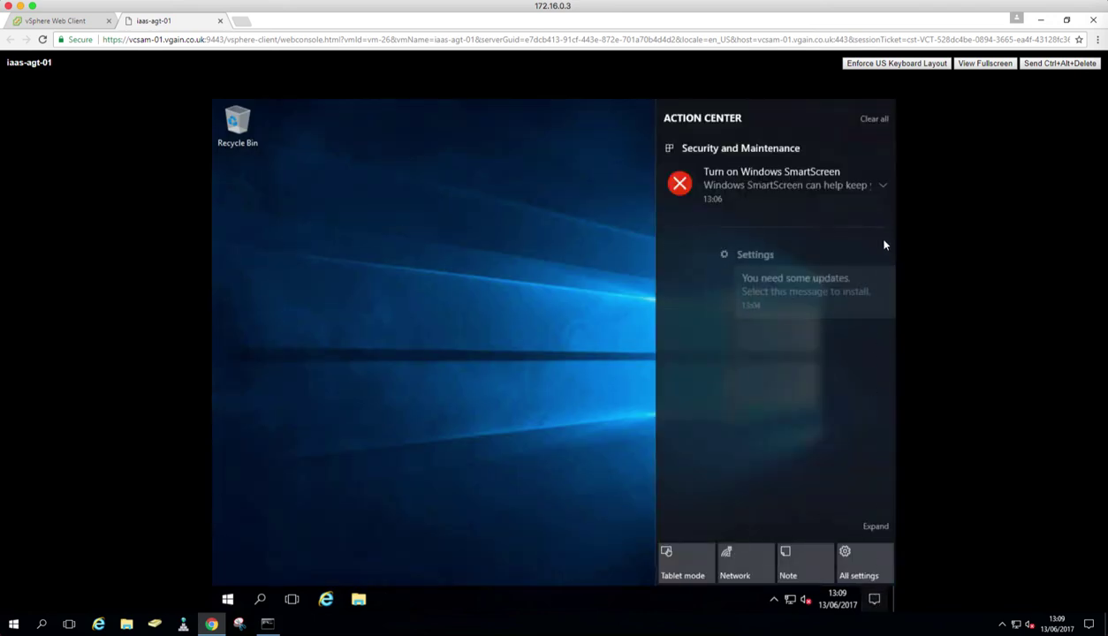
left_click(883, 149)
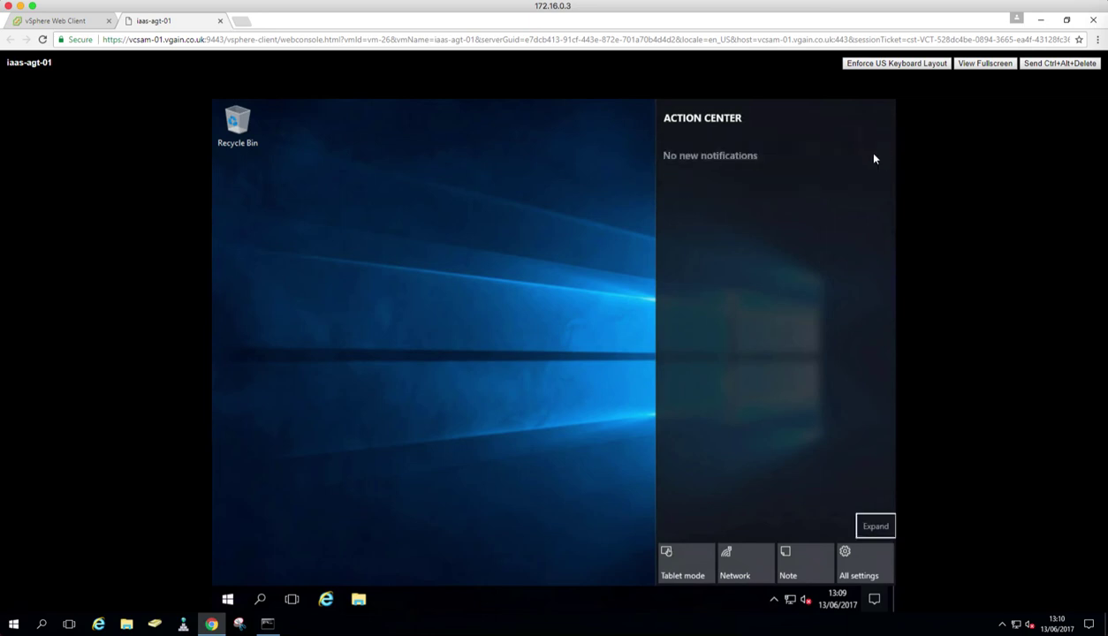
left_click(499, 410)
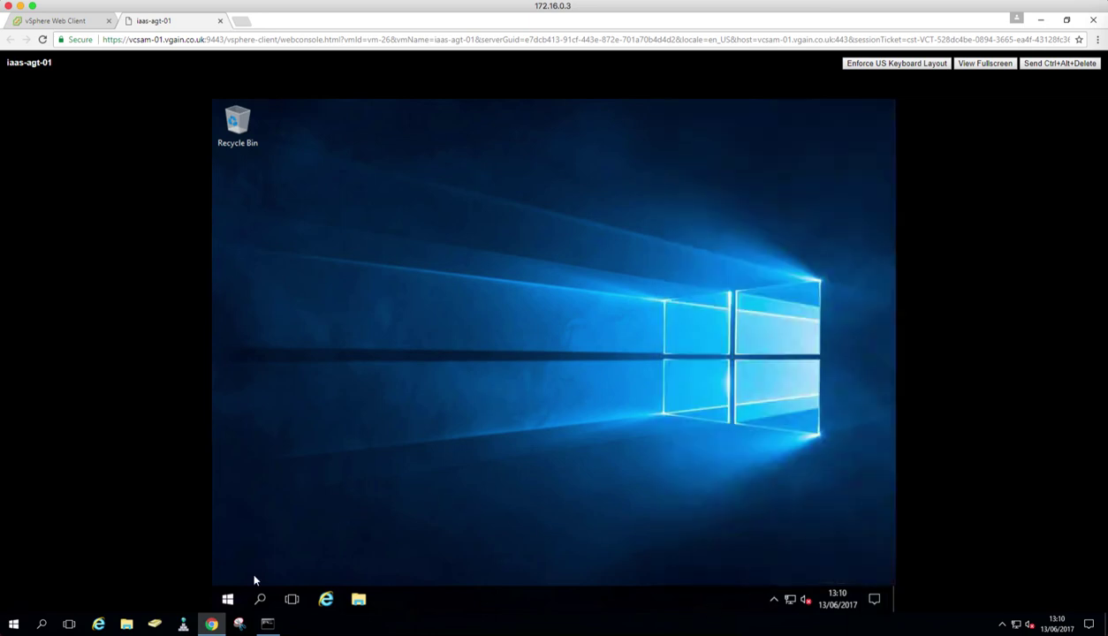
Step: Log off, then sign back in through Other user with the vRA service account and its password
left_click(227, 599)
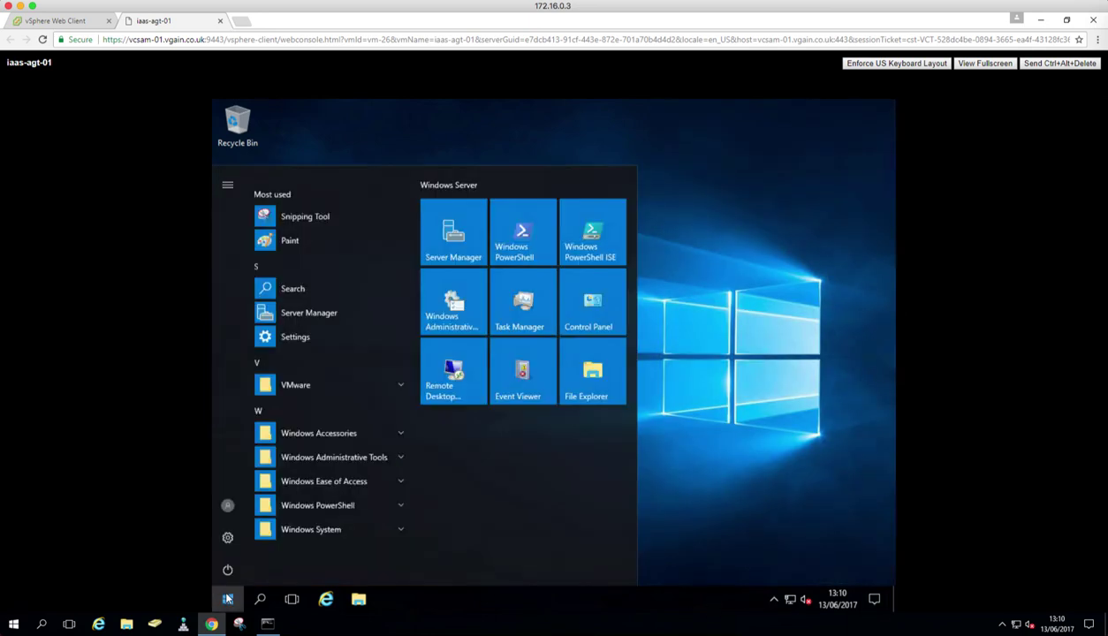
type("logoff")
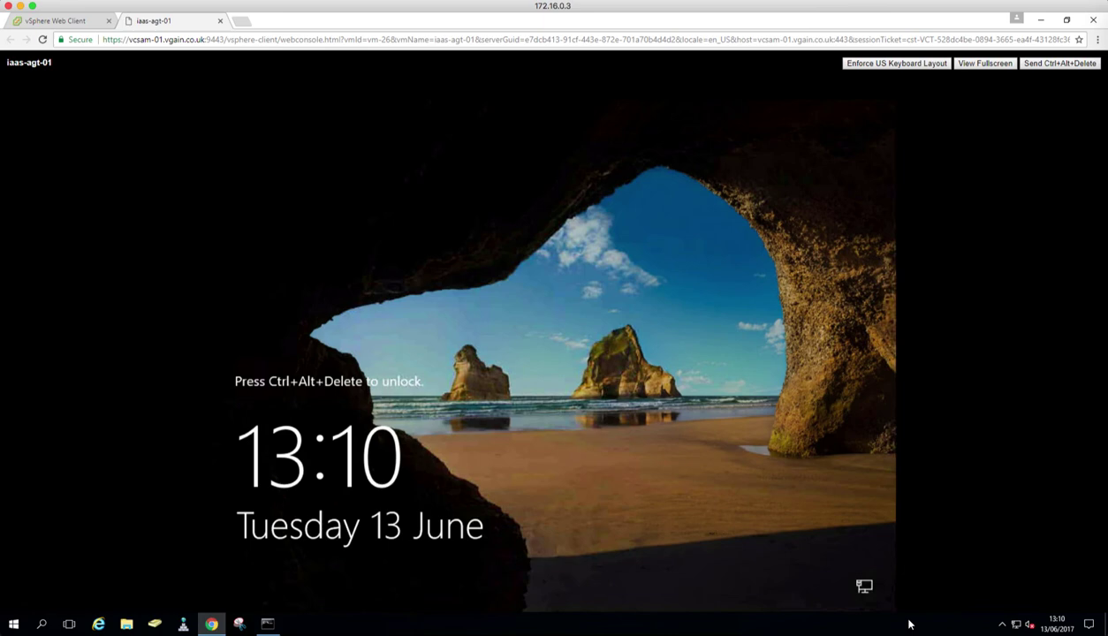
left_click(1037, 63)
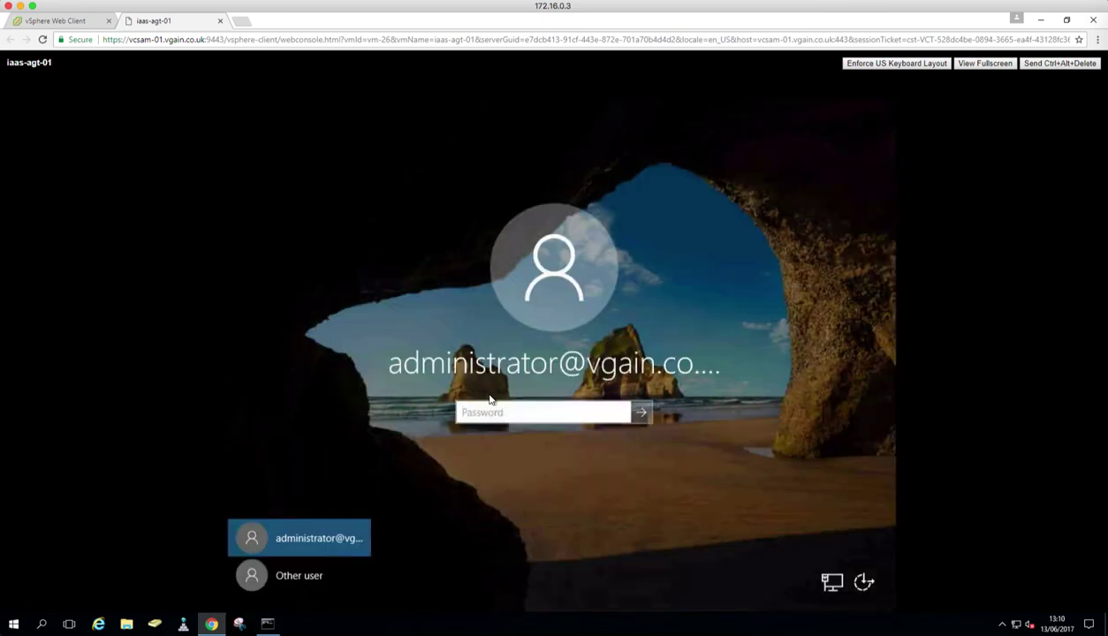
left_click(284, 573)
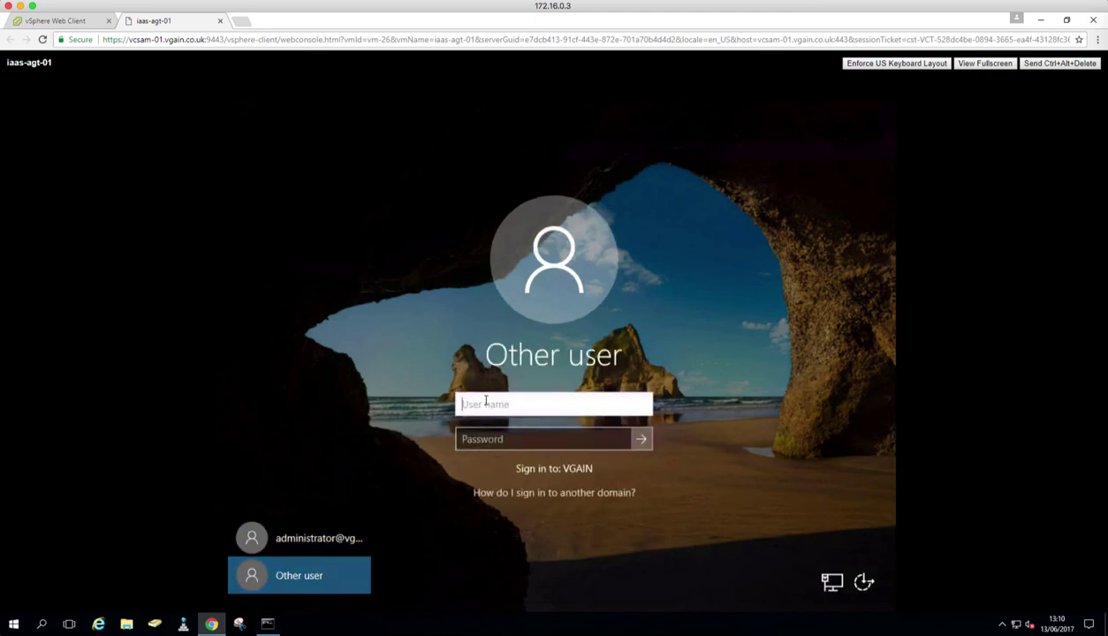
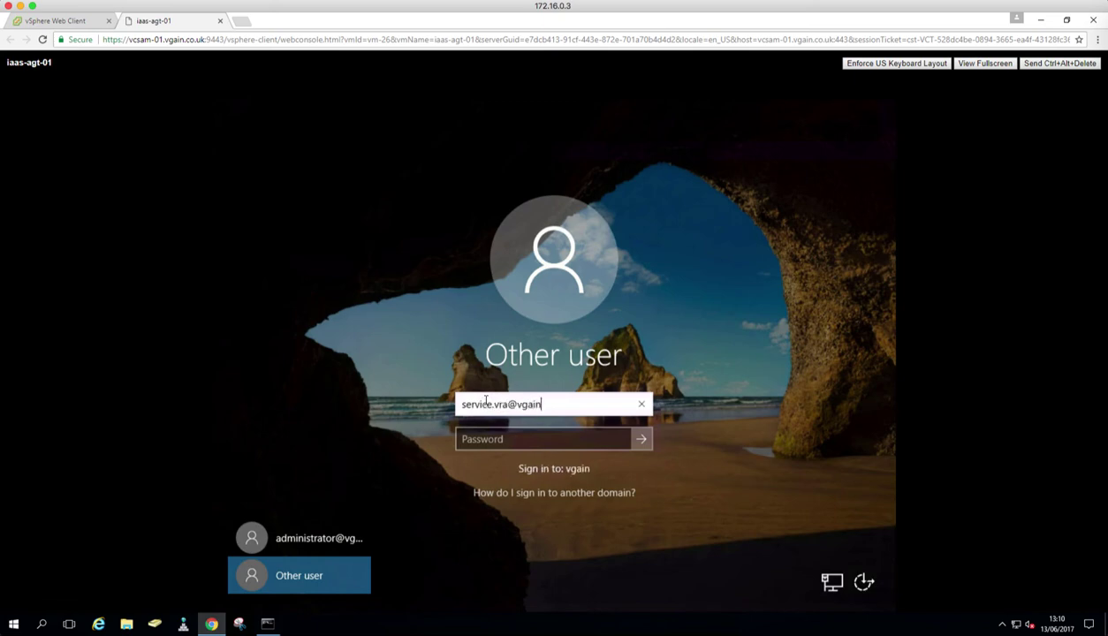
key("Tab")
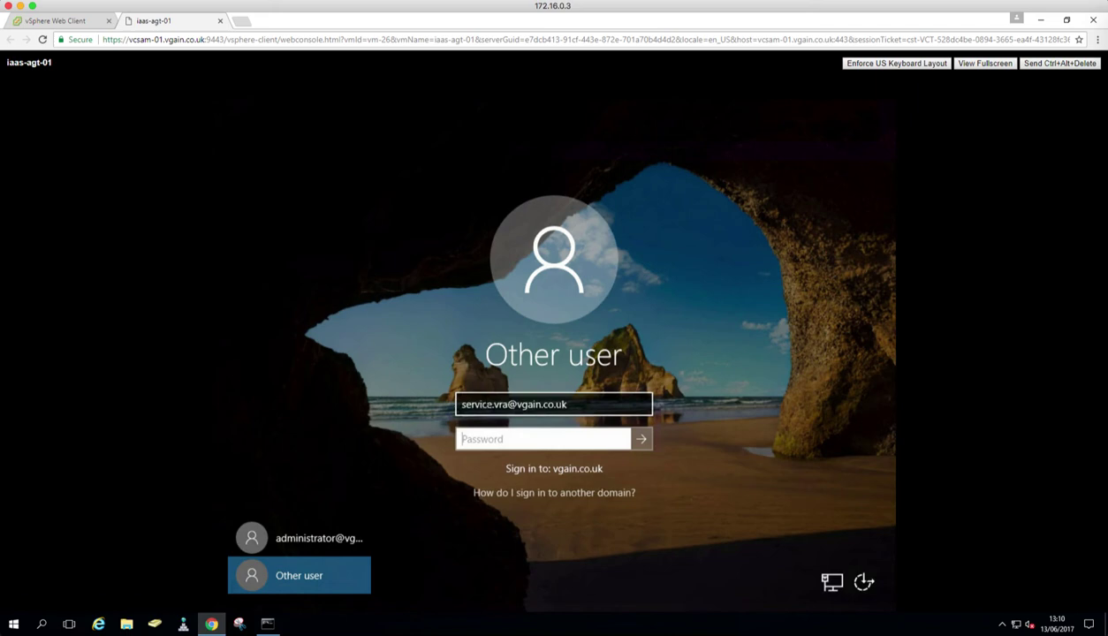
type("*********")
key("Return")
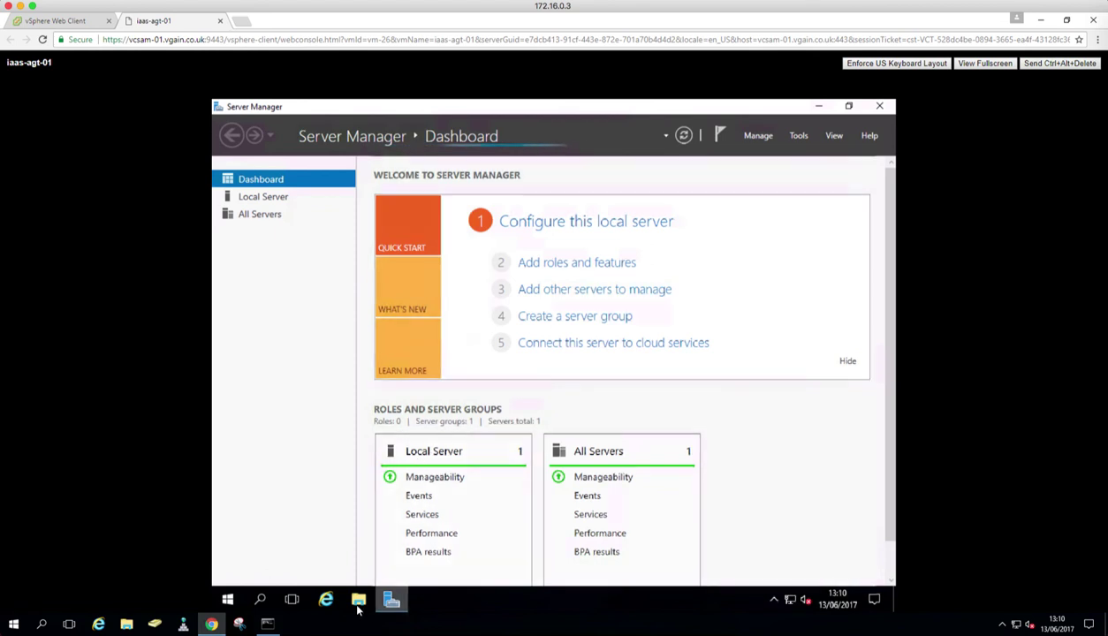
Step: Create and delete a test 'New folder' on Local Disk (C:), then close Explorer and Server Manager
left_click(358, 600)
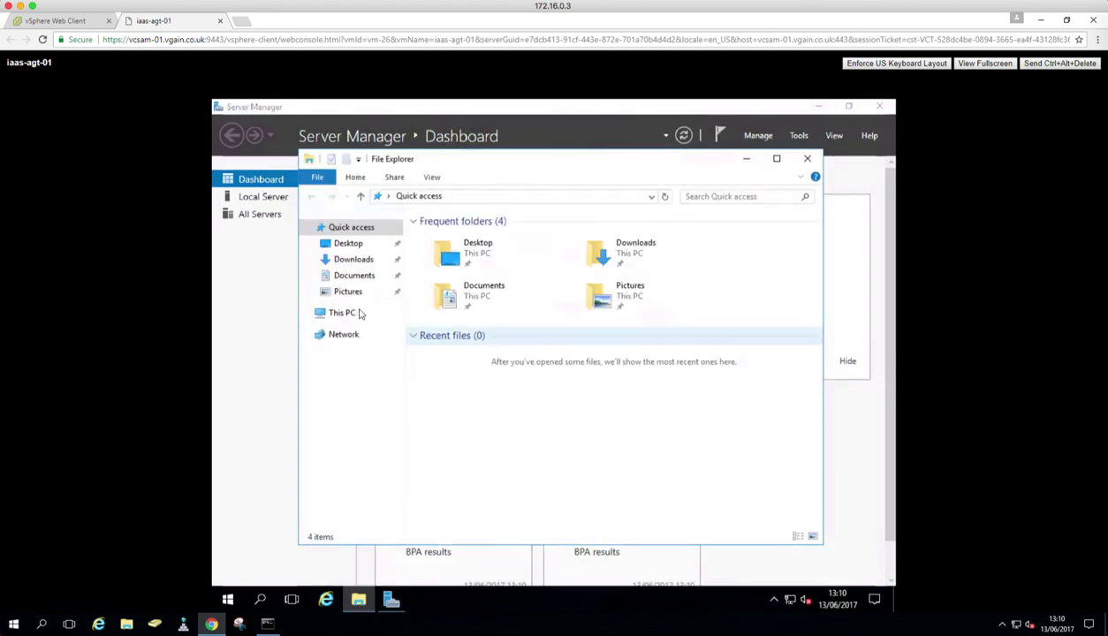
left_click(351, 312)
left_click(499, 376)
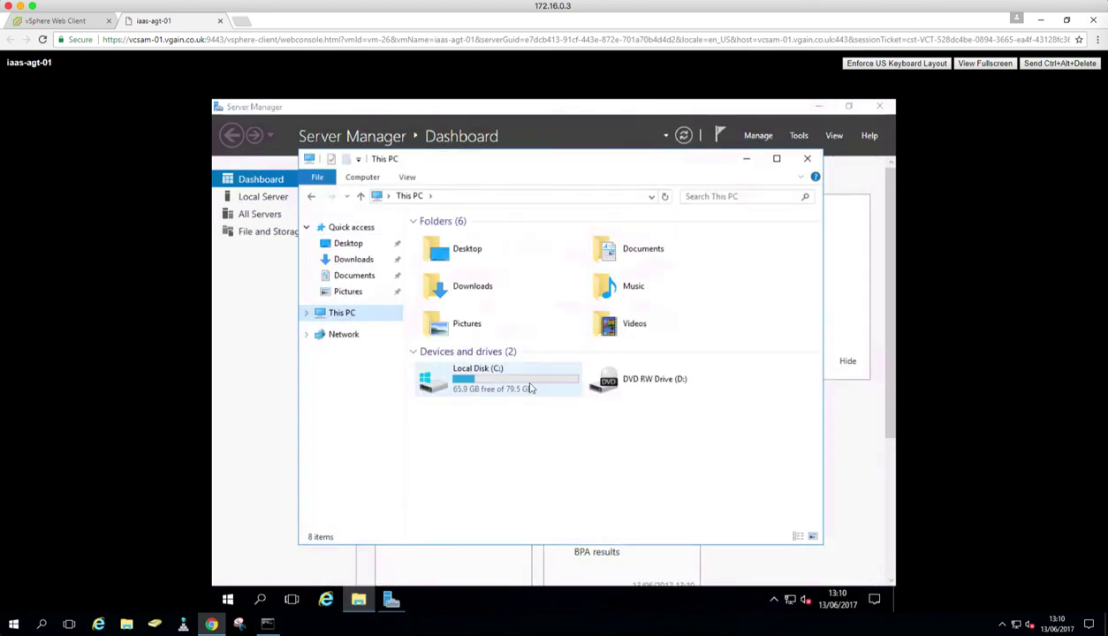
double_click(501, 389)
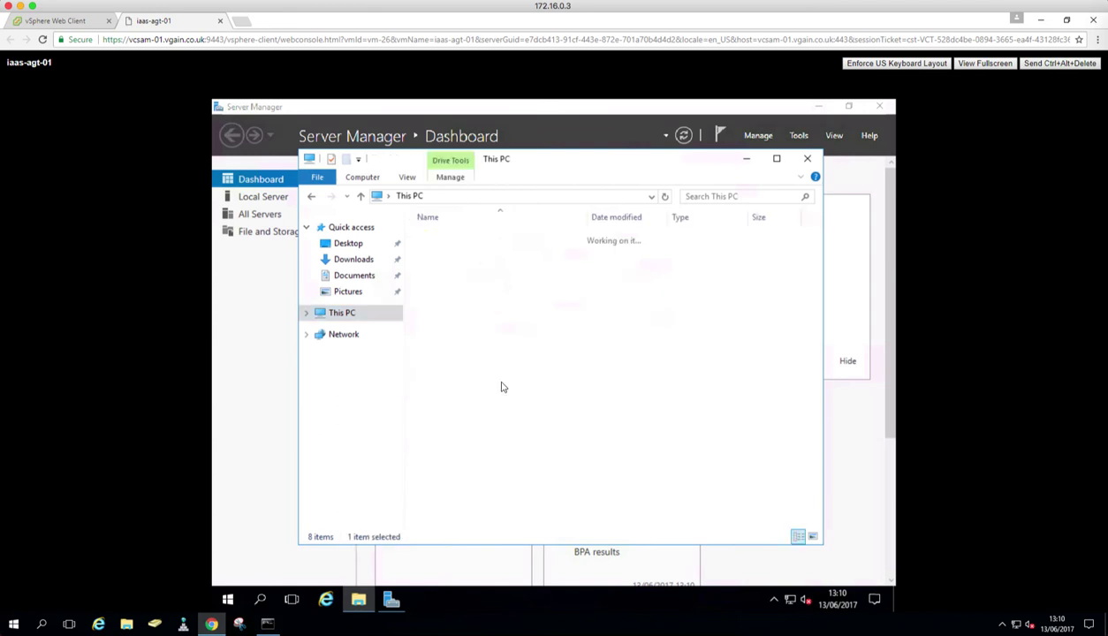
right_click(459, 352)
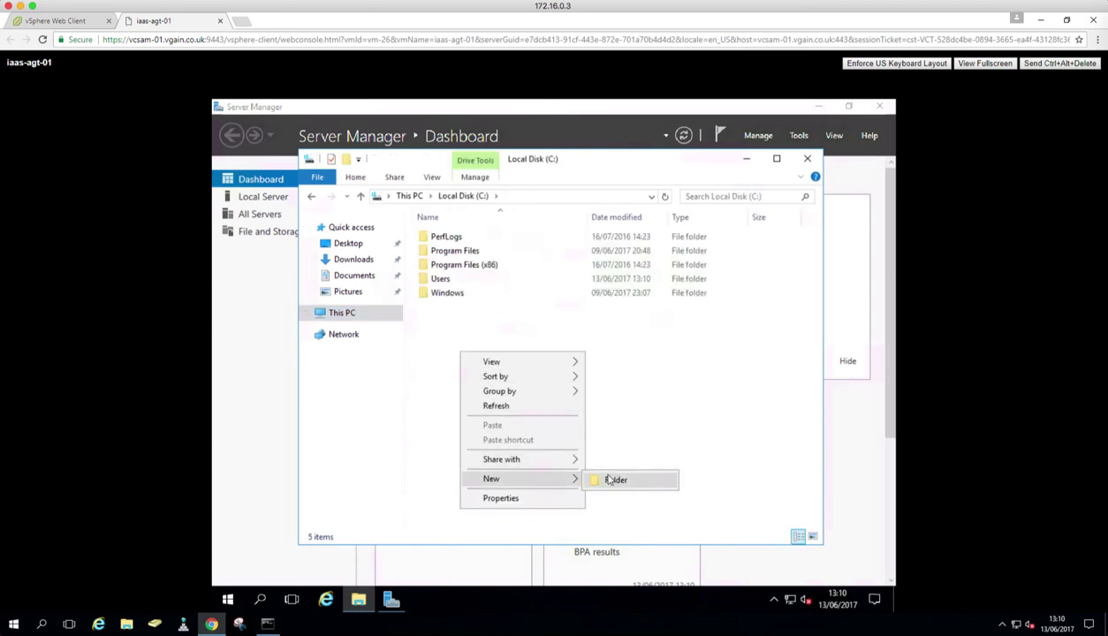
left_click(618, 478)
left_click(421, 364)
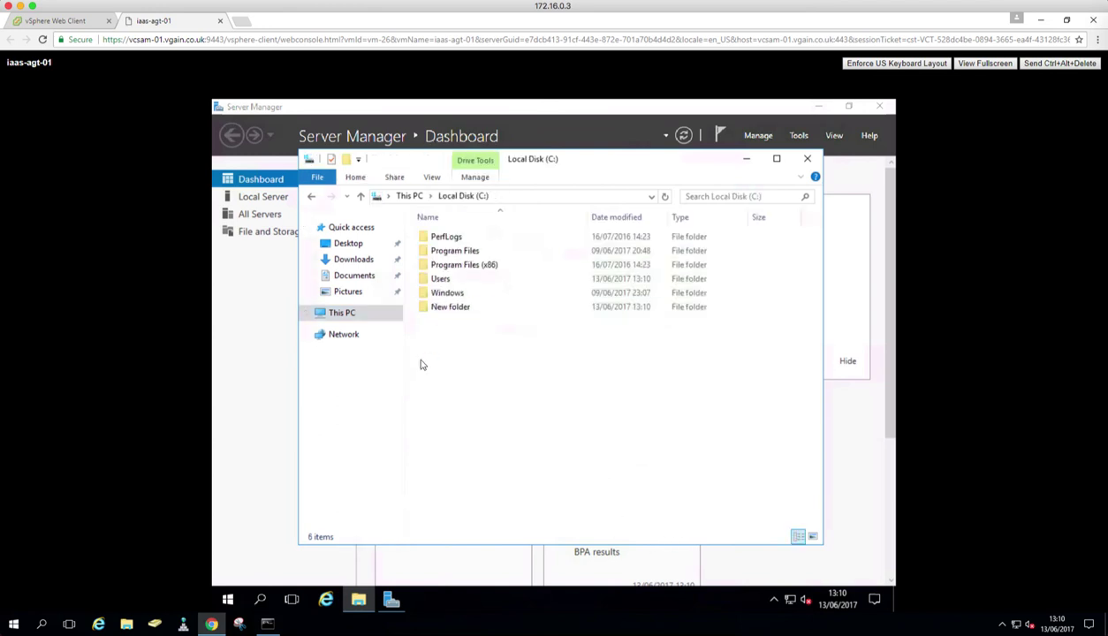
right_click(439, 308)
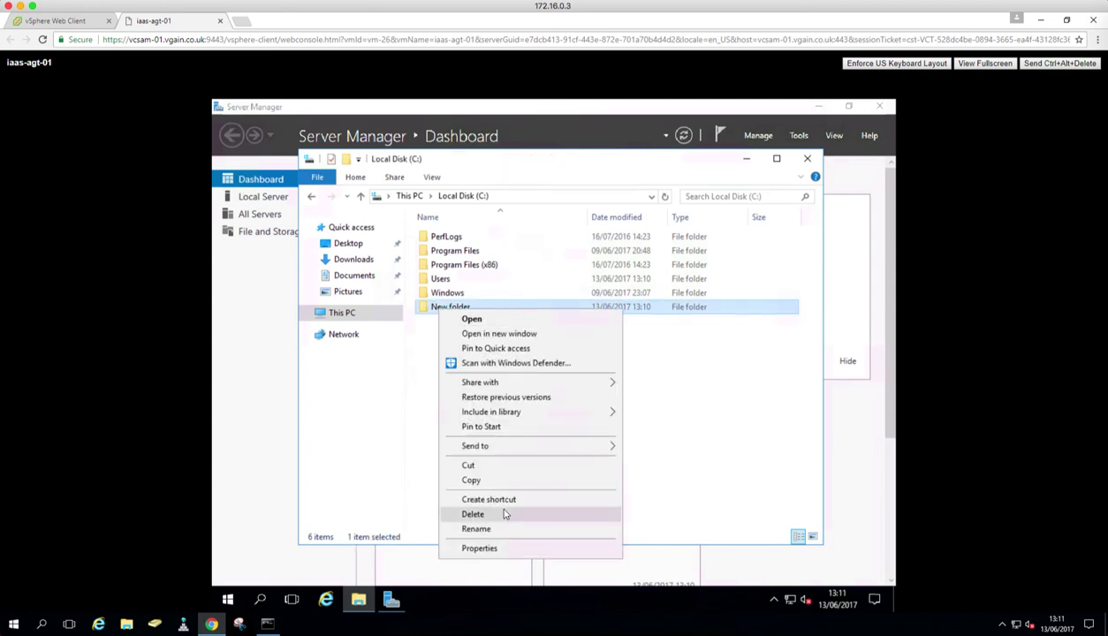
left_click(505, 515)
left_click(807, 158)
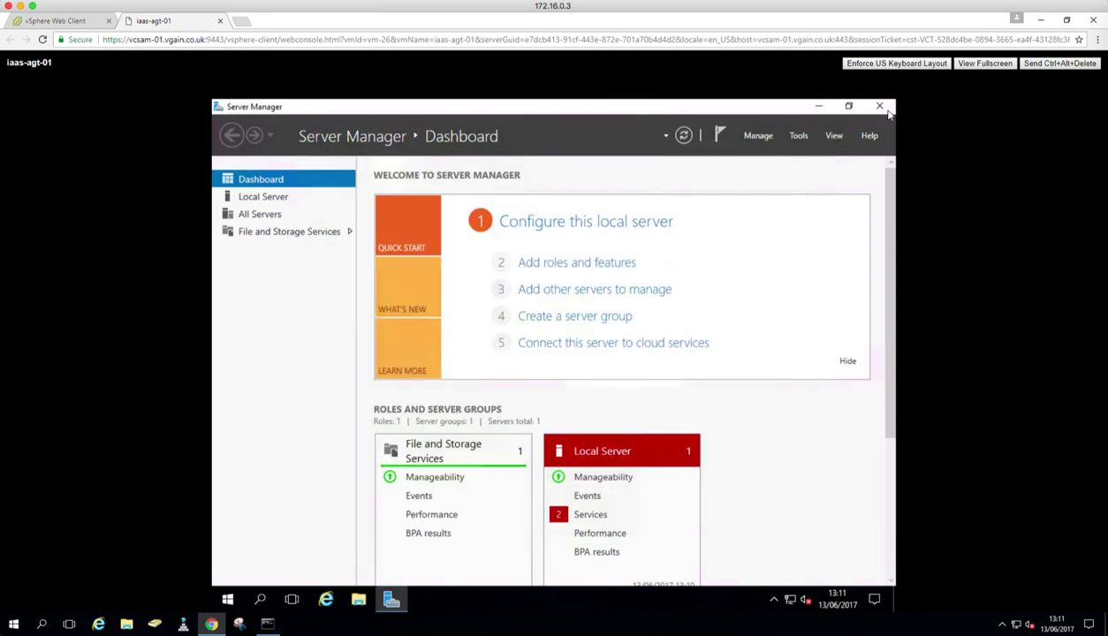
left_click(879, 107)
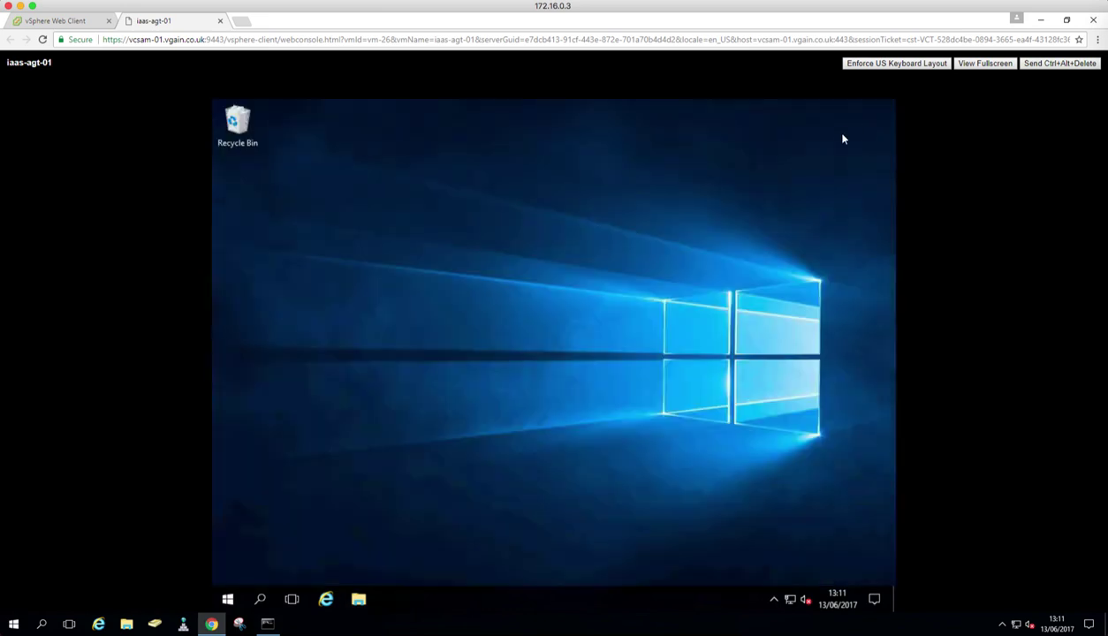
Step: Set User Account Control to Never notify from Control Panel, confirm the change, and close the window
left_click(227, 598)
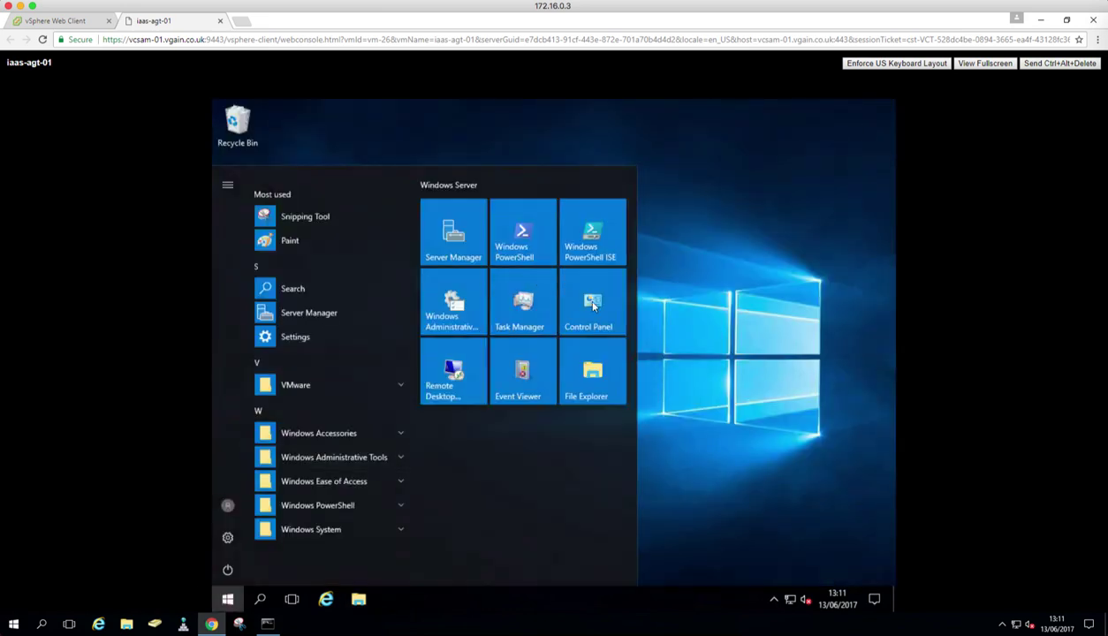
left_click(591, 316)
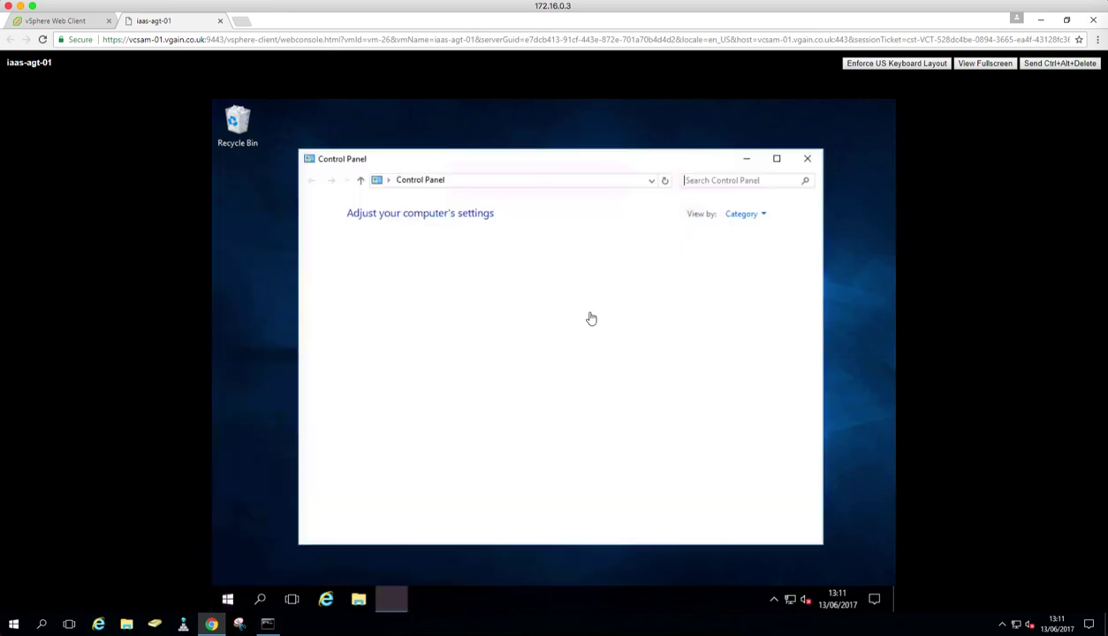
left_click(624, 252)
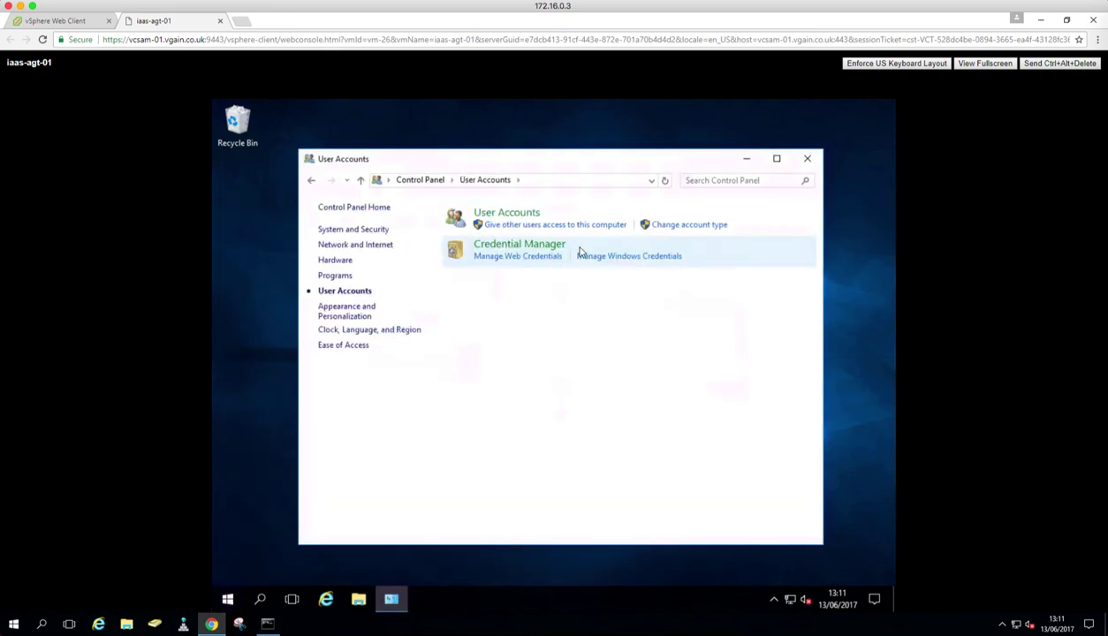
left_click(508, 215)
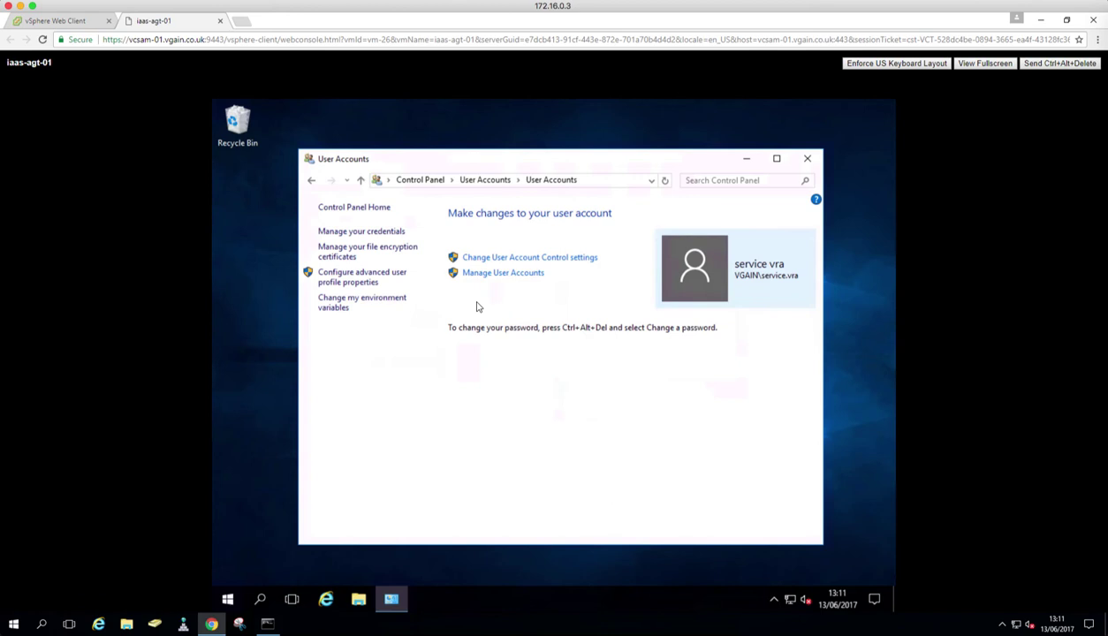
left_click(503, 259)
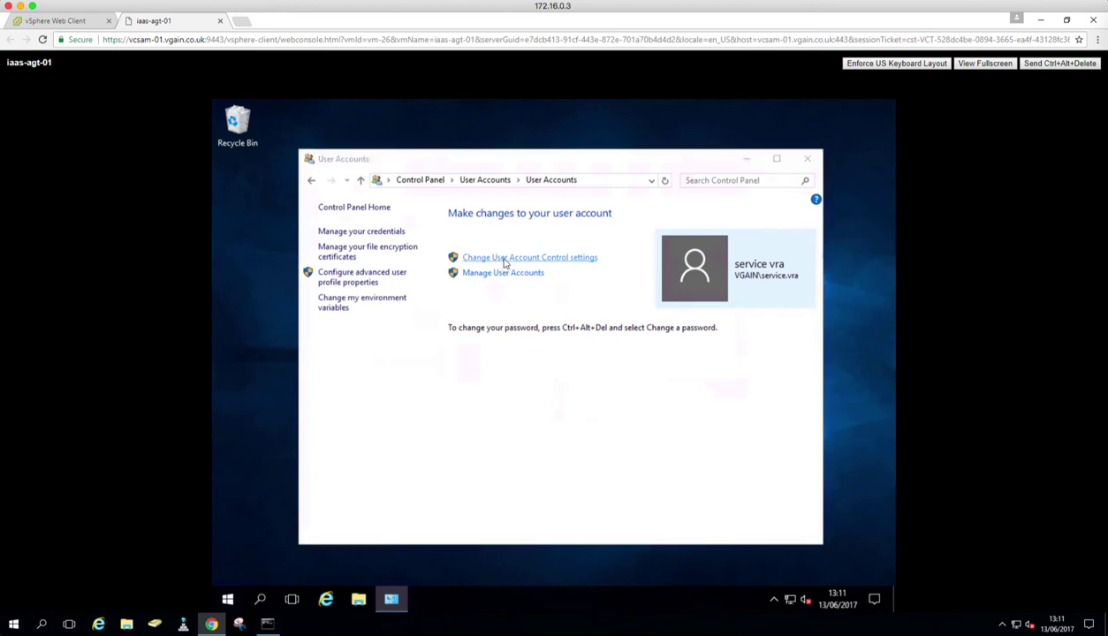
left_click(398, 405)
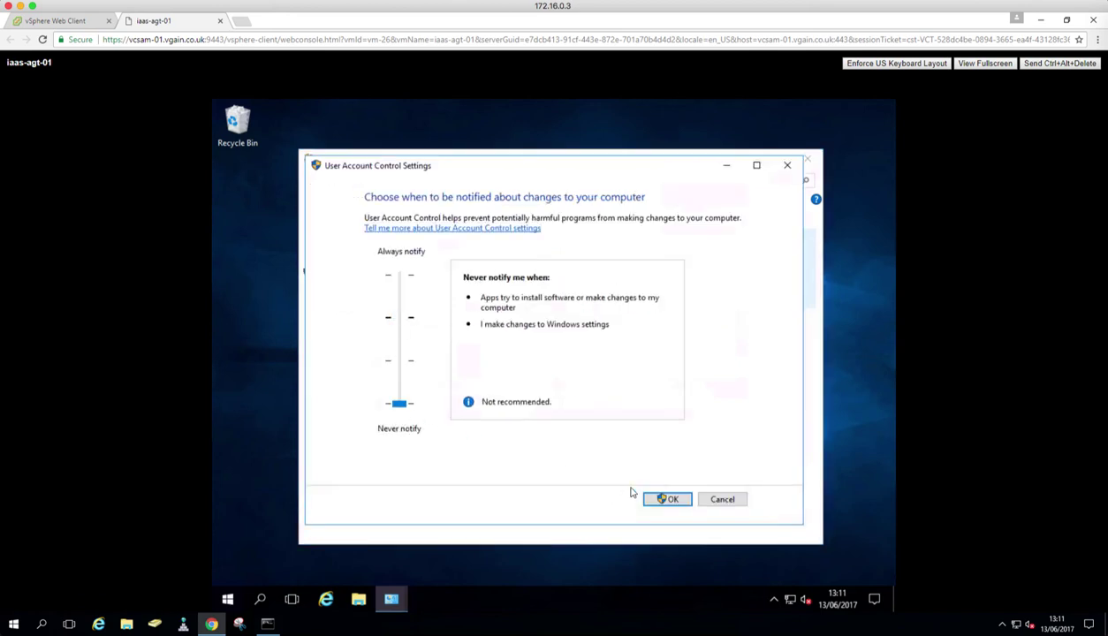
left_click(667, 499)
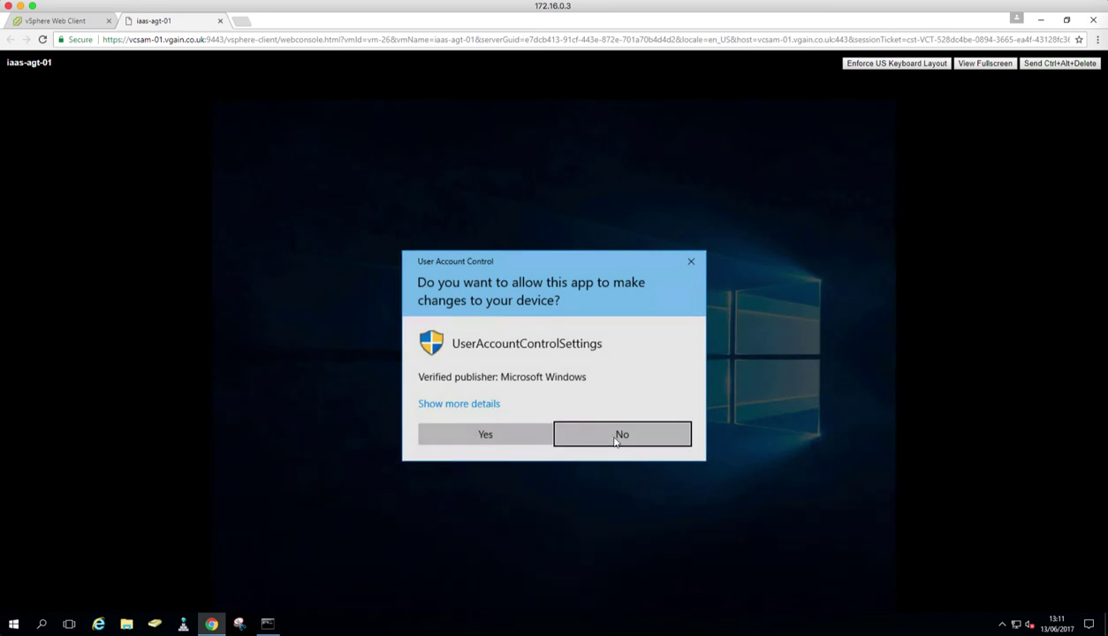
left_click(486, 430)
left_click(807, 158)
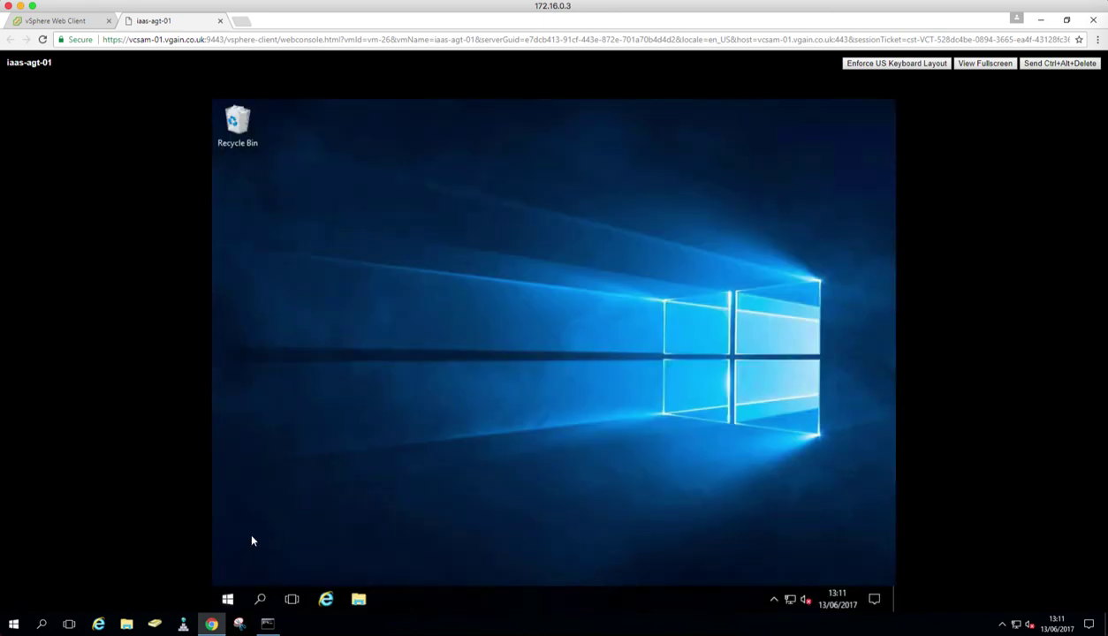
Step: In a command prompt, run ipconfig and hostname, then ping the server by its own name
left_click(227, 600)
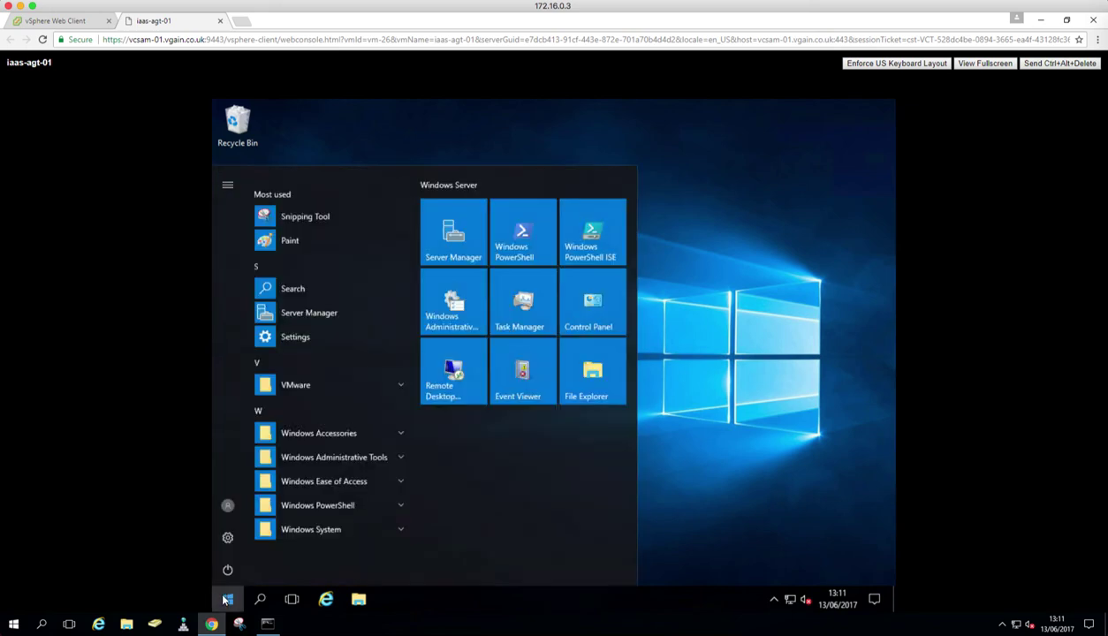
type("cmd")
key("Return")
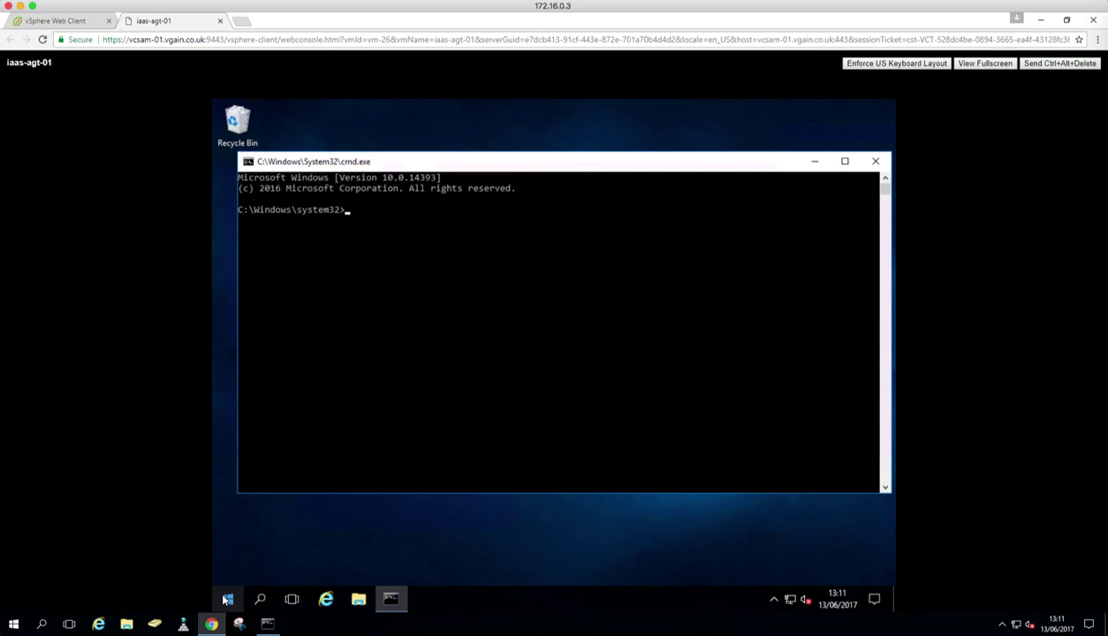
type("ipconfig")
key("Return")
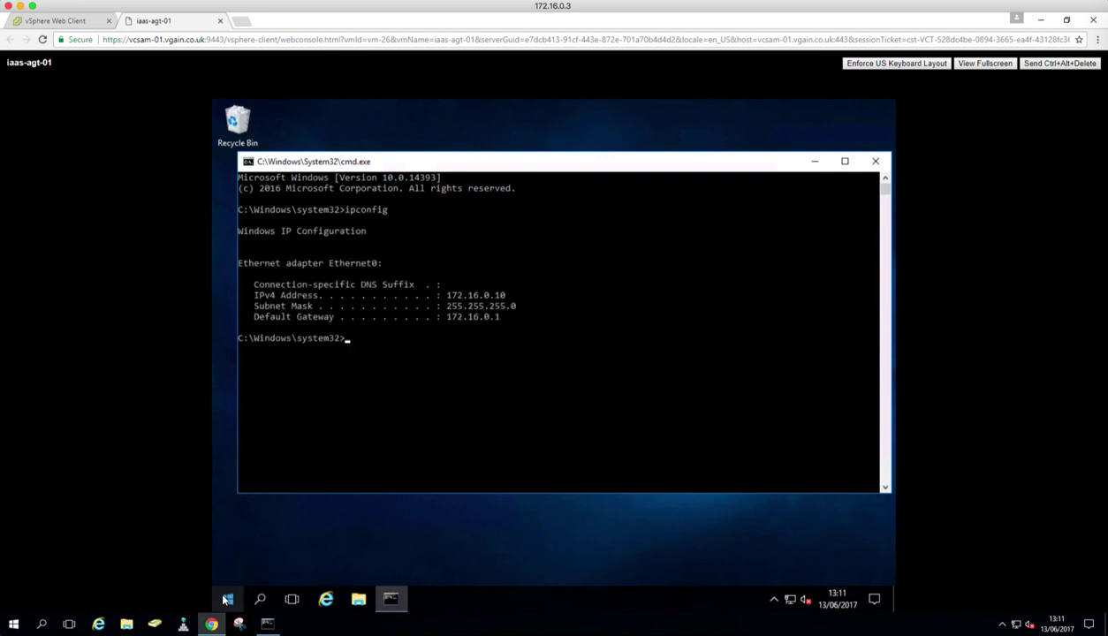
type("hostname")
key("Return")
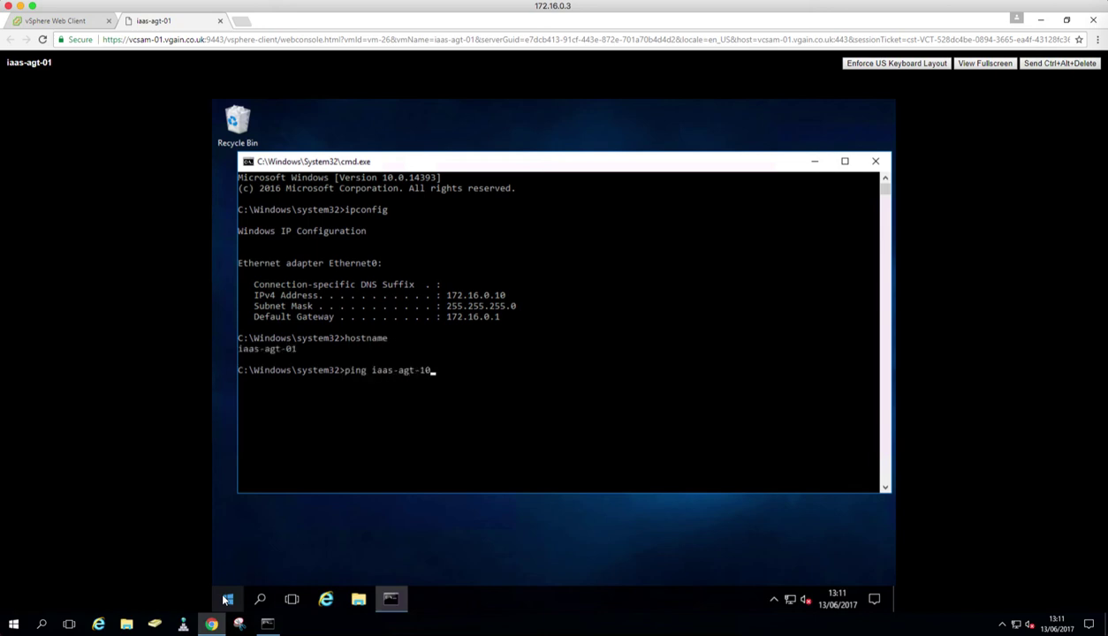
key("Return")
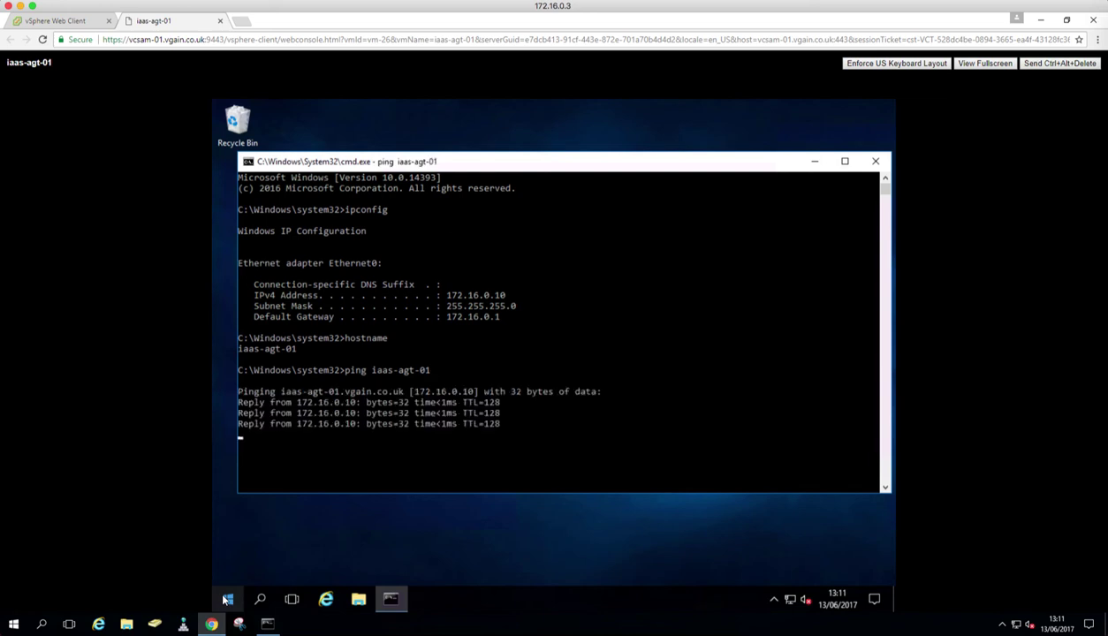
Step: Stop the ping with Ctrl+C and log off the iaas-agt-01 session
key("ctrl+c")
type("logoff")
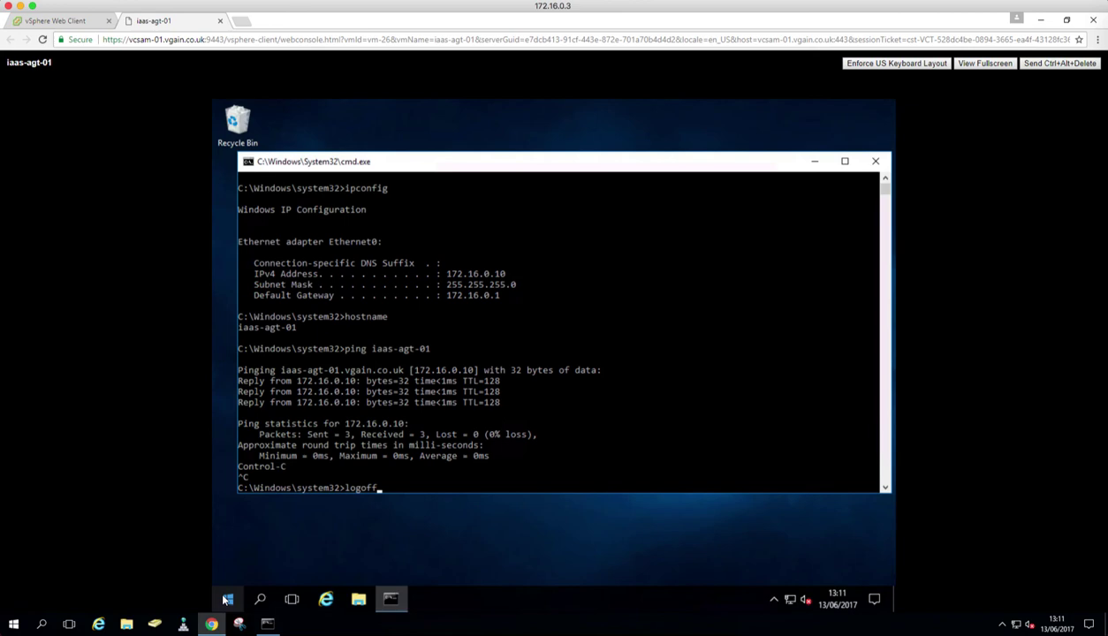
key("Return")
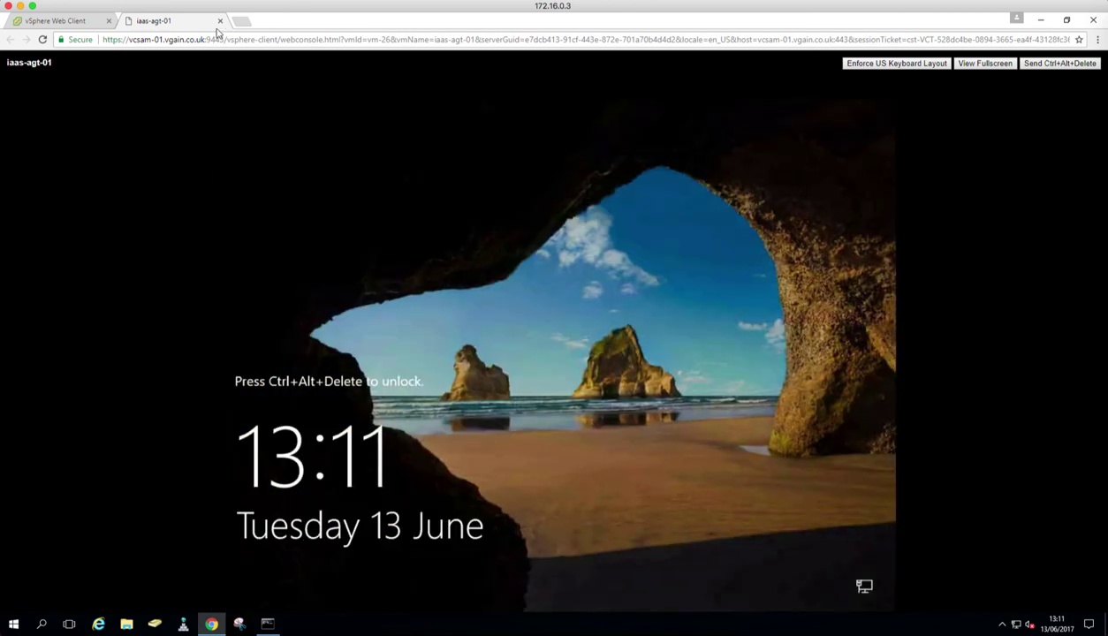
Step: Close the iaas-agt-01 console and open a web console for iaas-agt-02
left_click(219, 20)
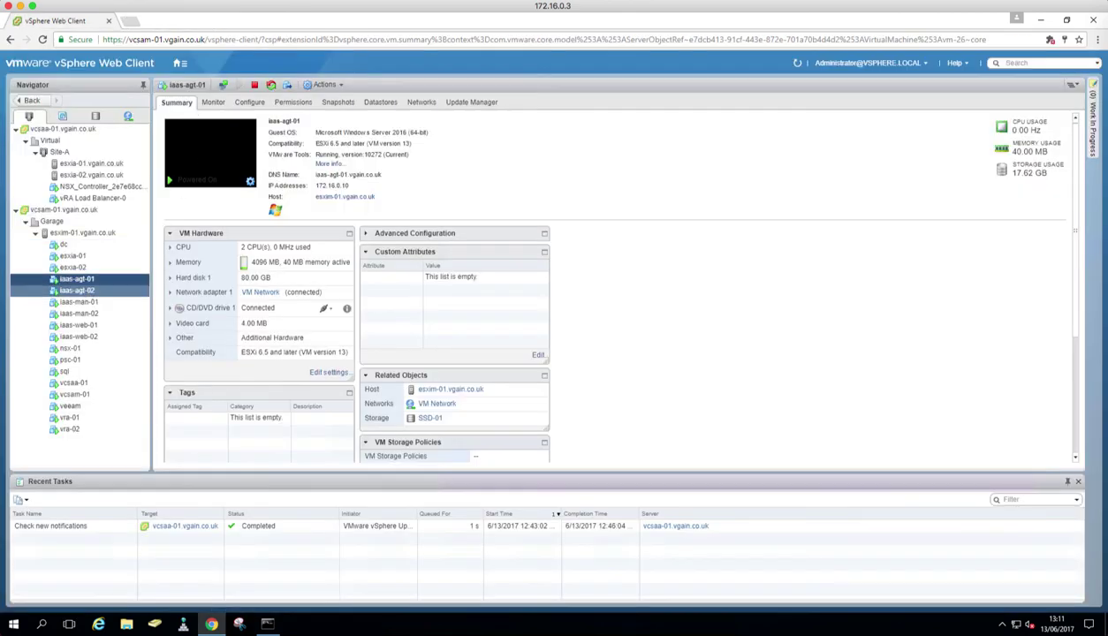
left_click(87, 290)
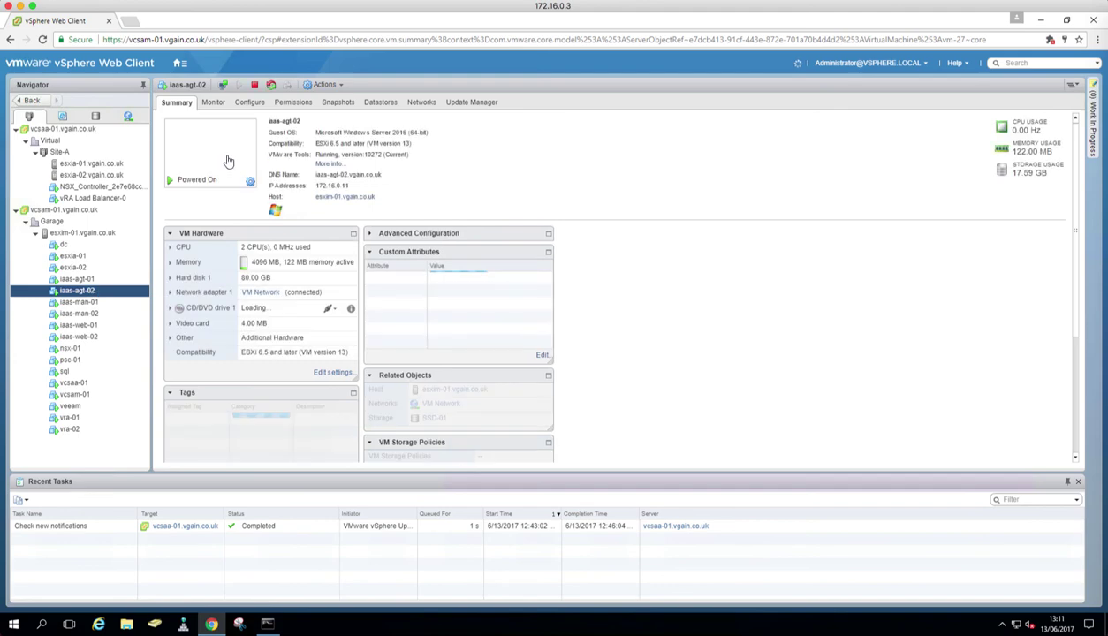
left_click(228, 161)
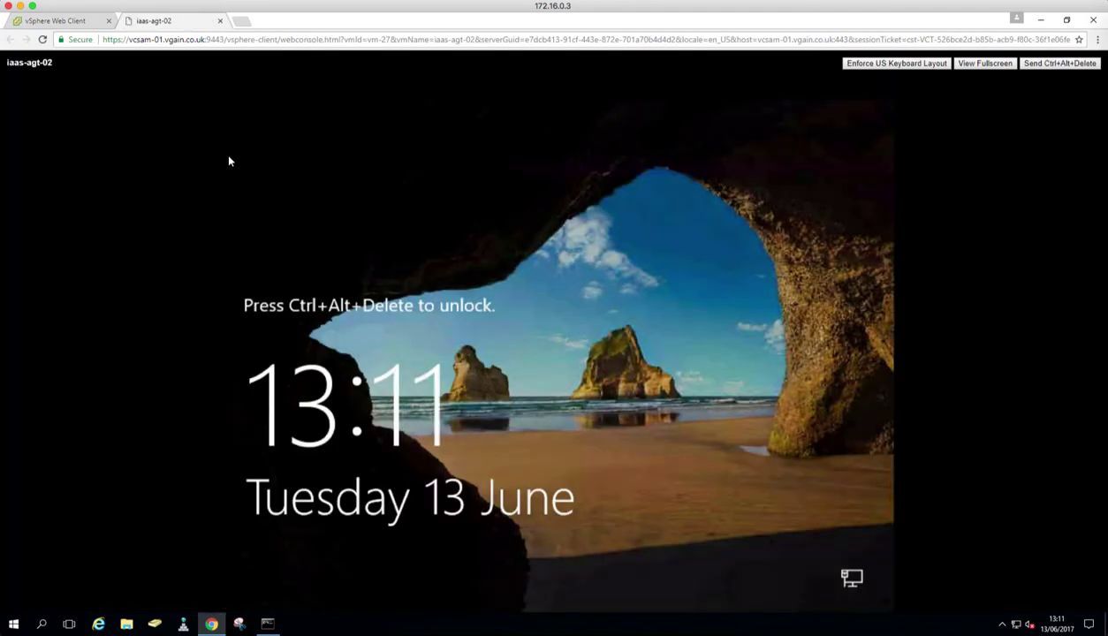
Step: Sign in to iaas-agt-02 as the domain administrator, then return to the vSphere inventory view
left_click(1059, 63)
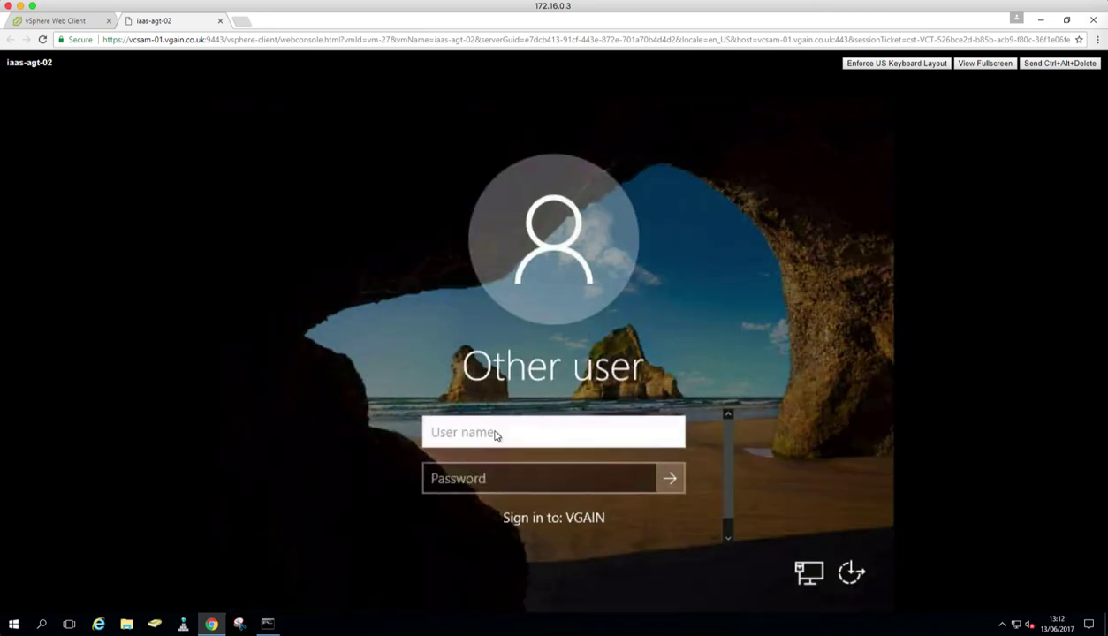
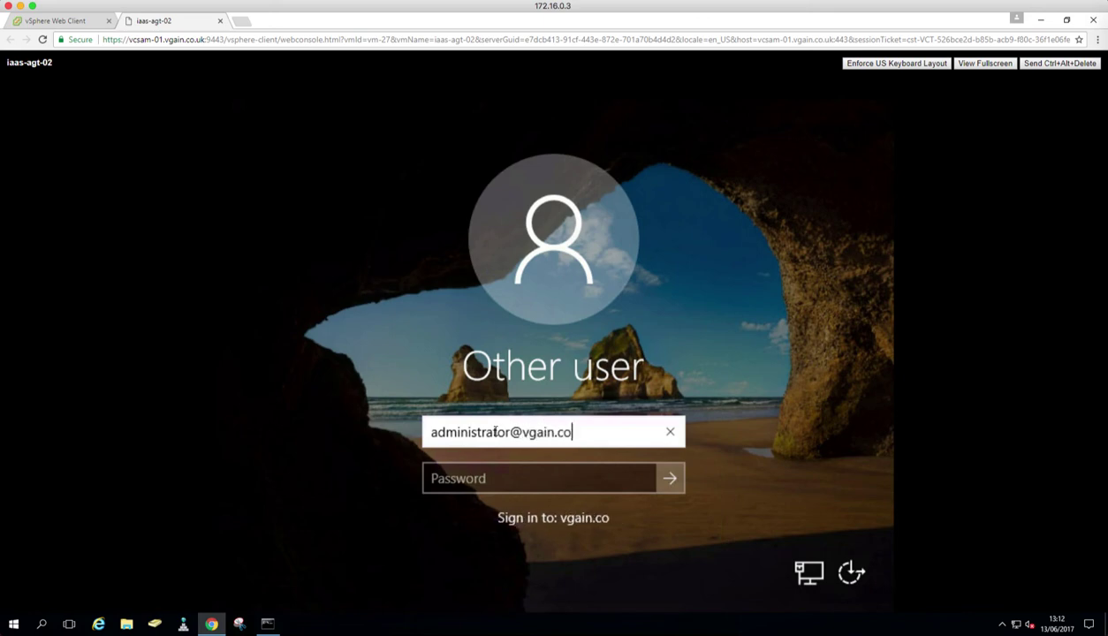
key("Tab")
type("**********")
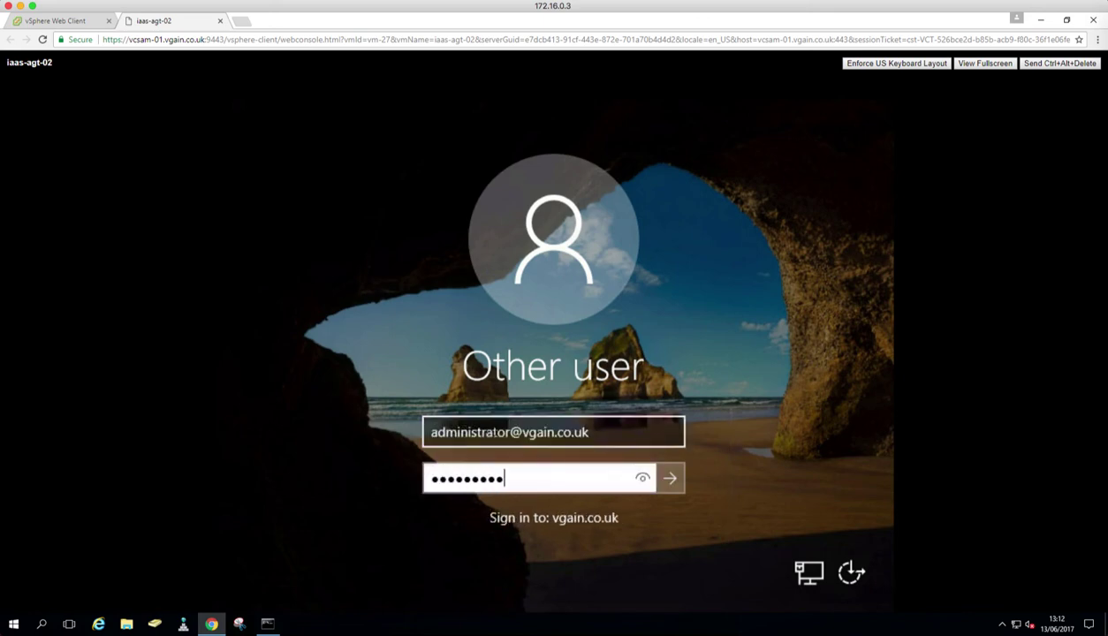
key("Return")
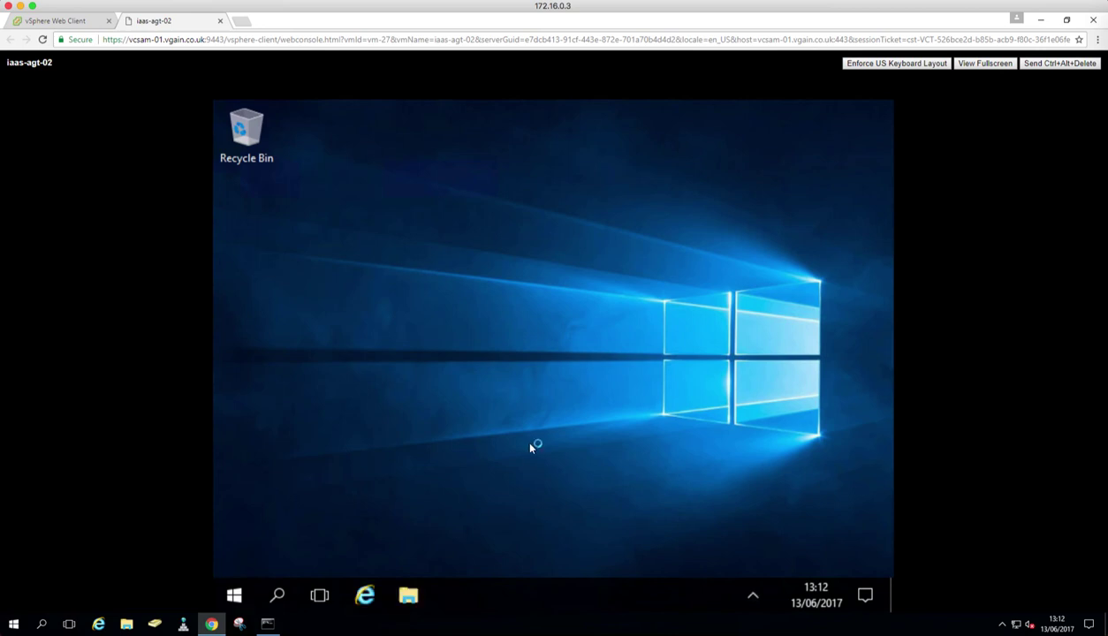
left_click(62, 20)
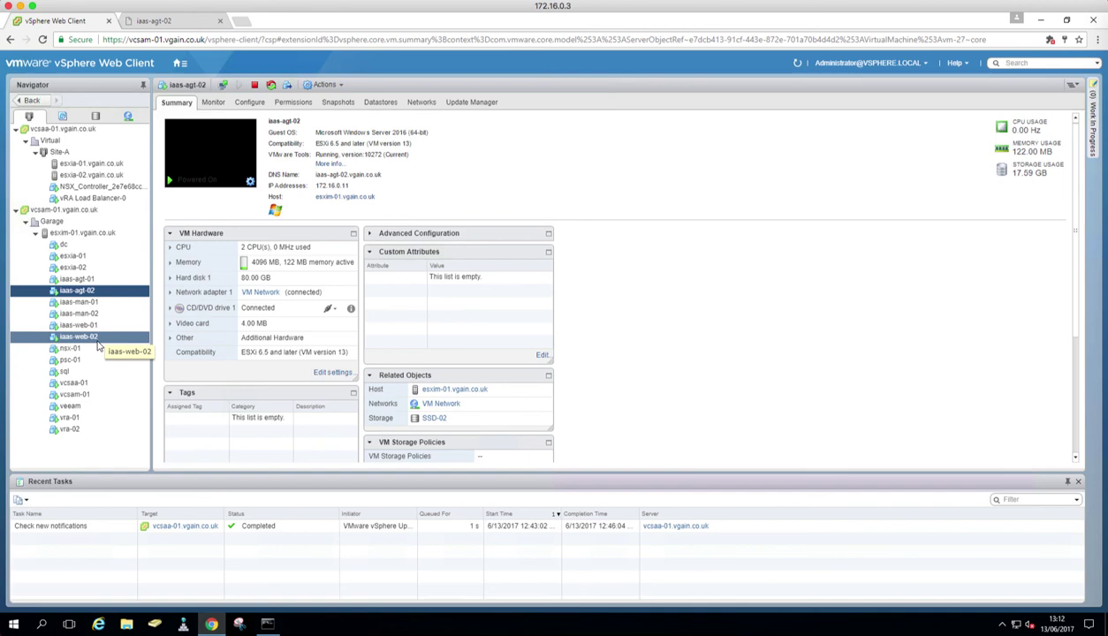
Step: Launch Component Services on iaas-agt-02 and expand to the Distributed Transaction Coordinator folder
left_click(166, 22)
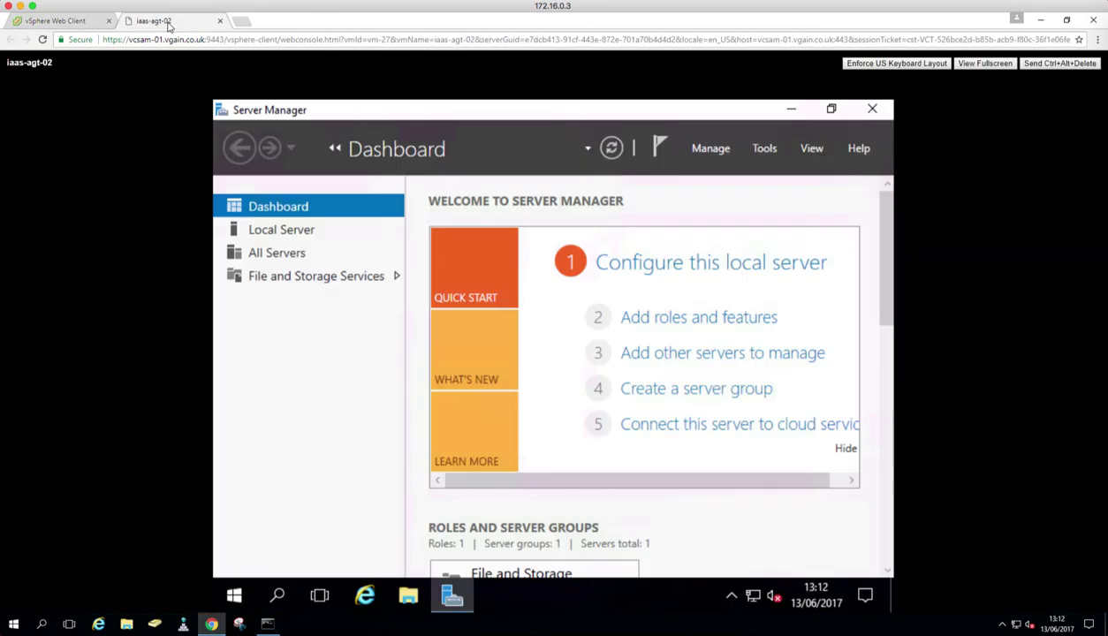
left_click(234, 595)
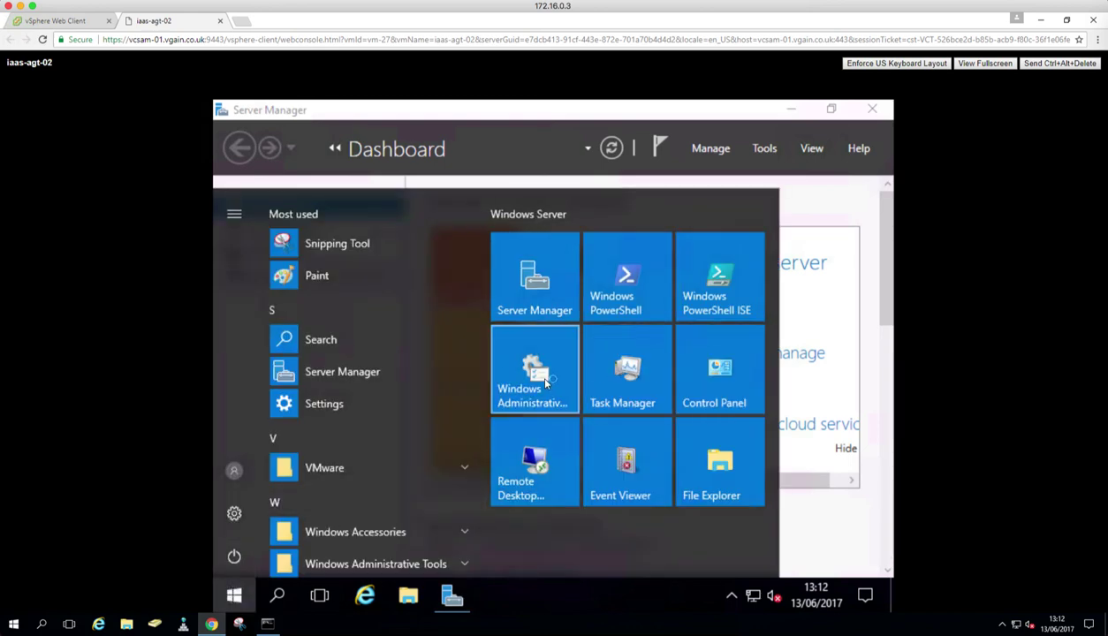
left_click(543, 382)
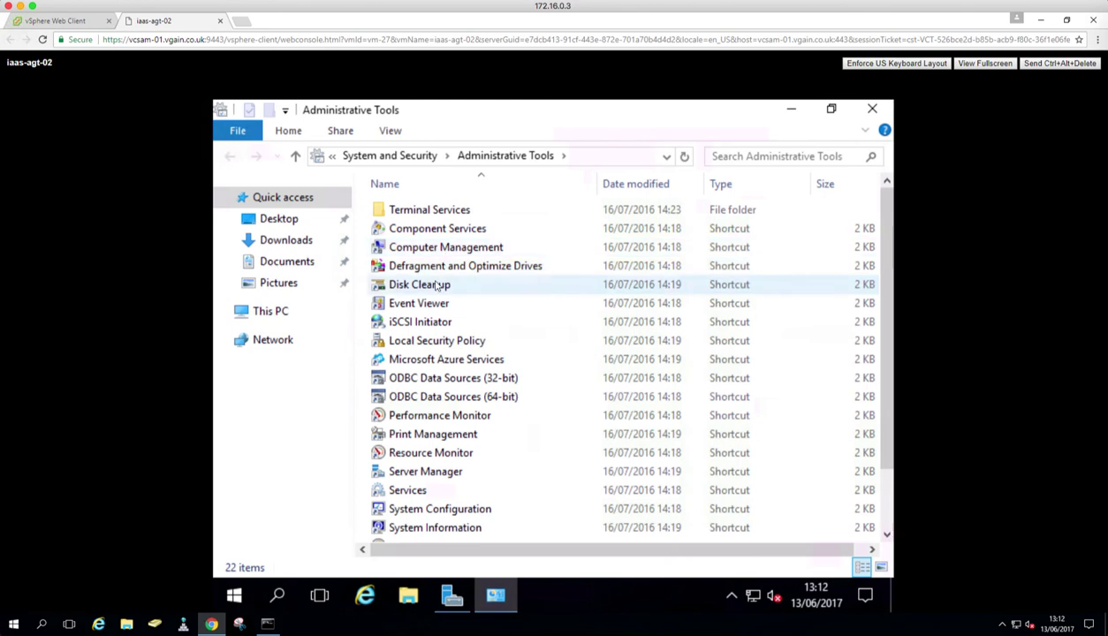
left_click(439, 233)
double_click(439, 232)
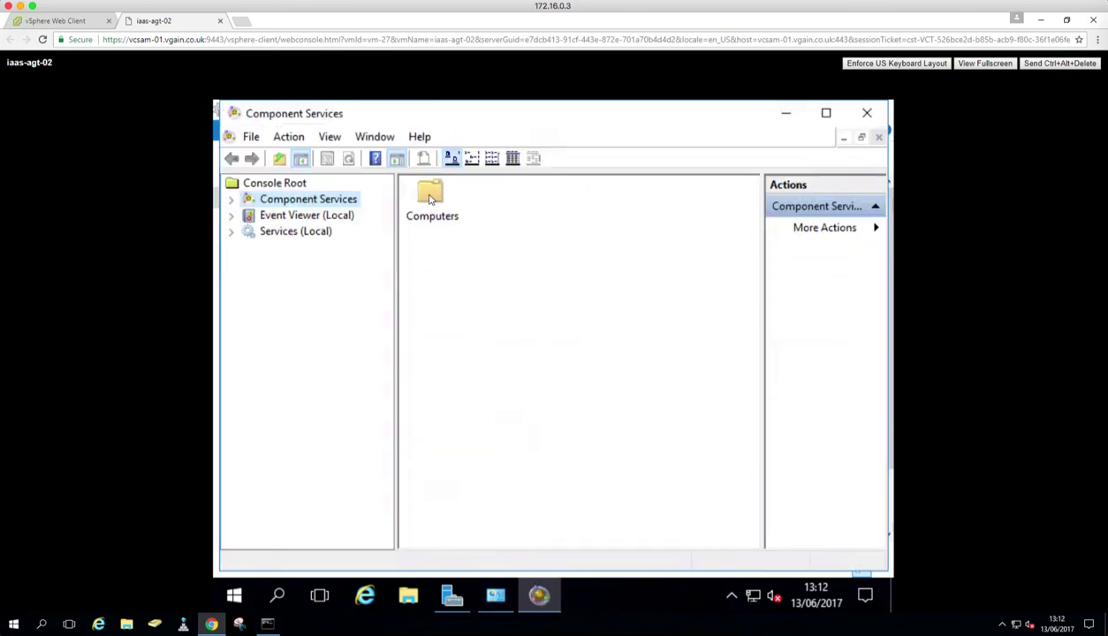
double_click(427, 202)
double_click(429, 196)
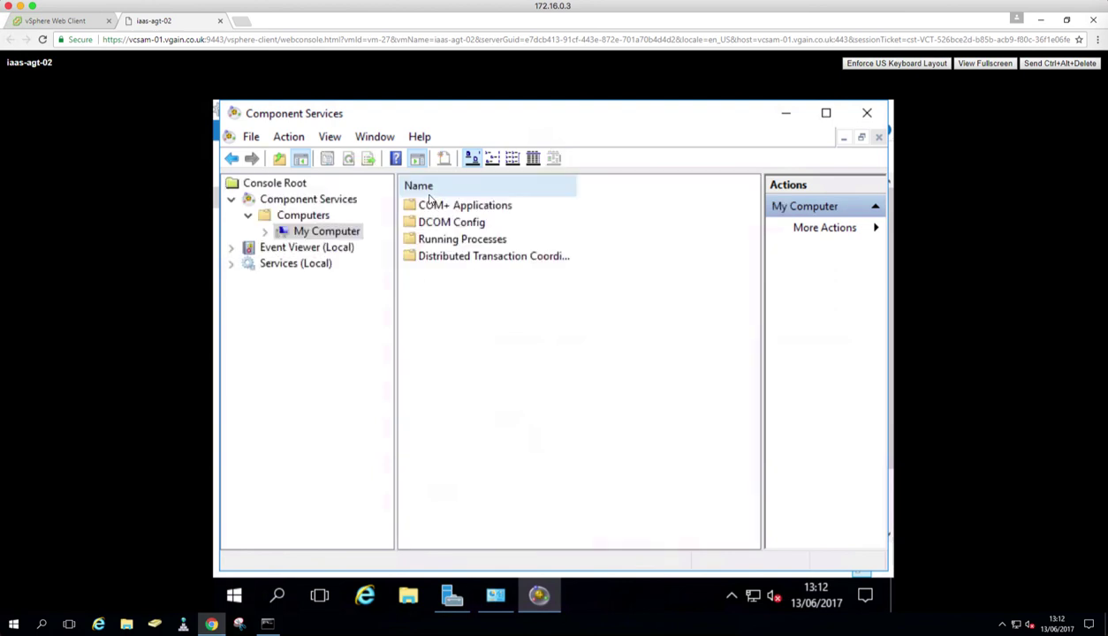
double_click(439, 255)
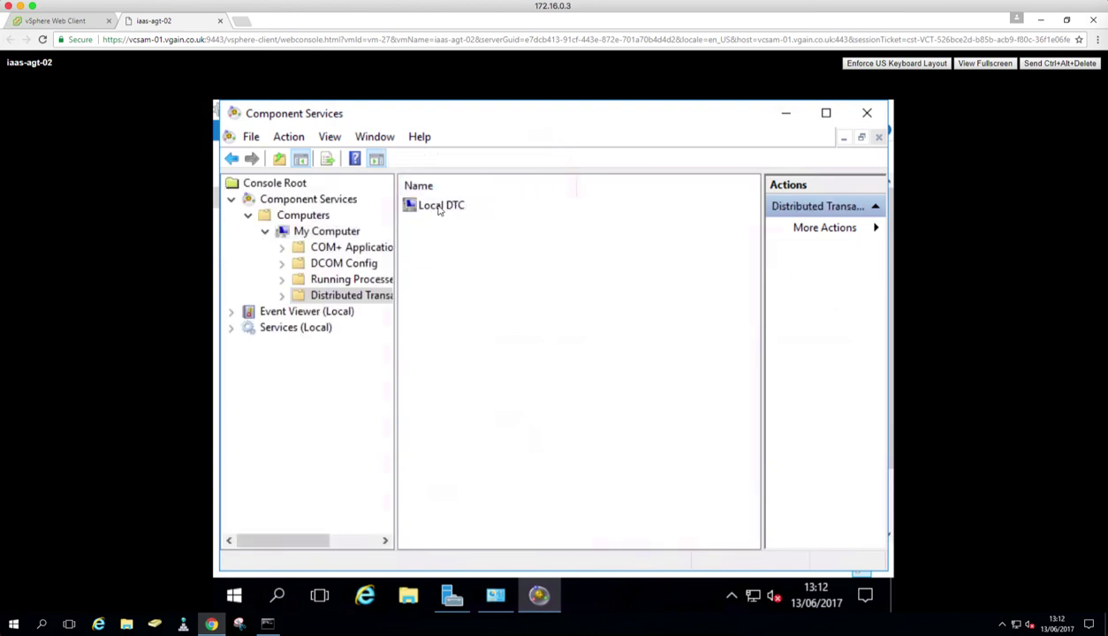
Step: Check the Local DTC security settings, accept them, and close Component Services, Administrative Tools and Server Manager
right_click(438, 209)
left_click(518, 245)
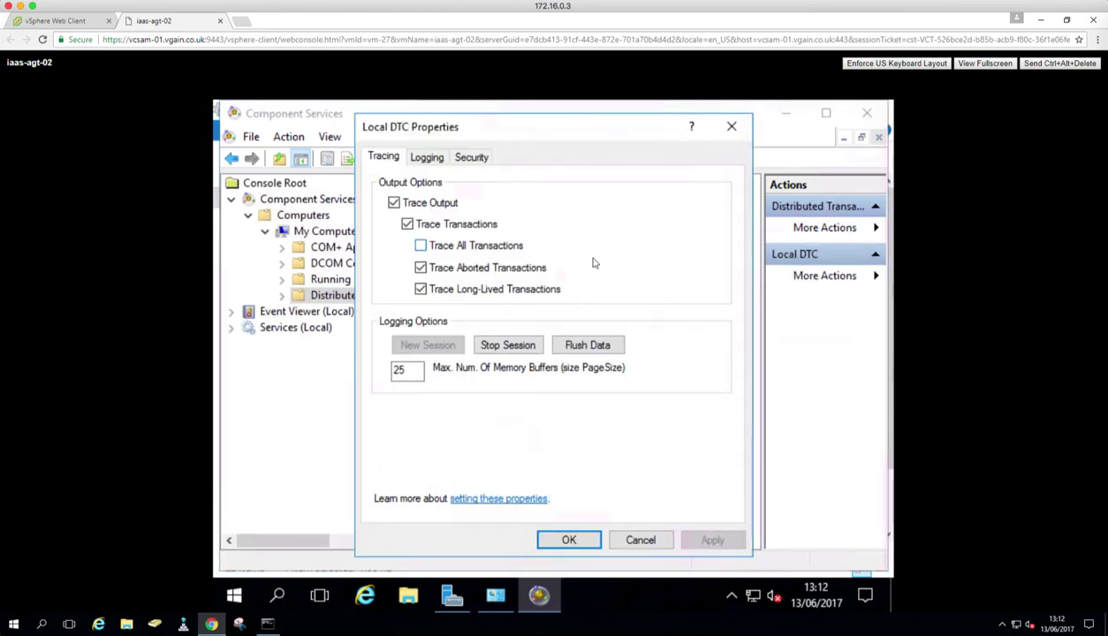
left_click(481, 159)
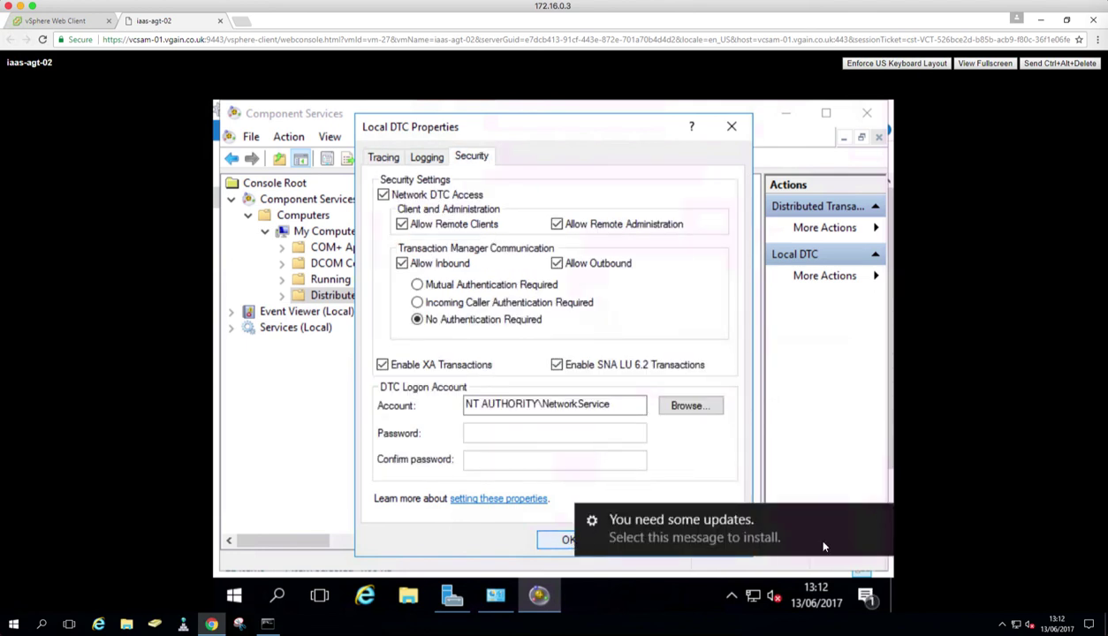
left_click(566, 539)
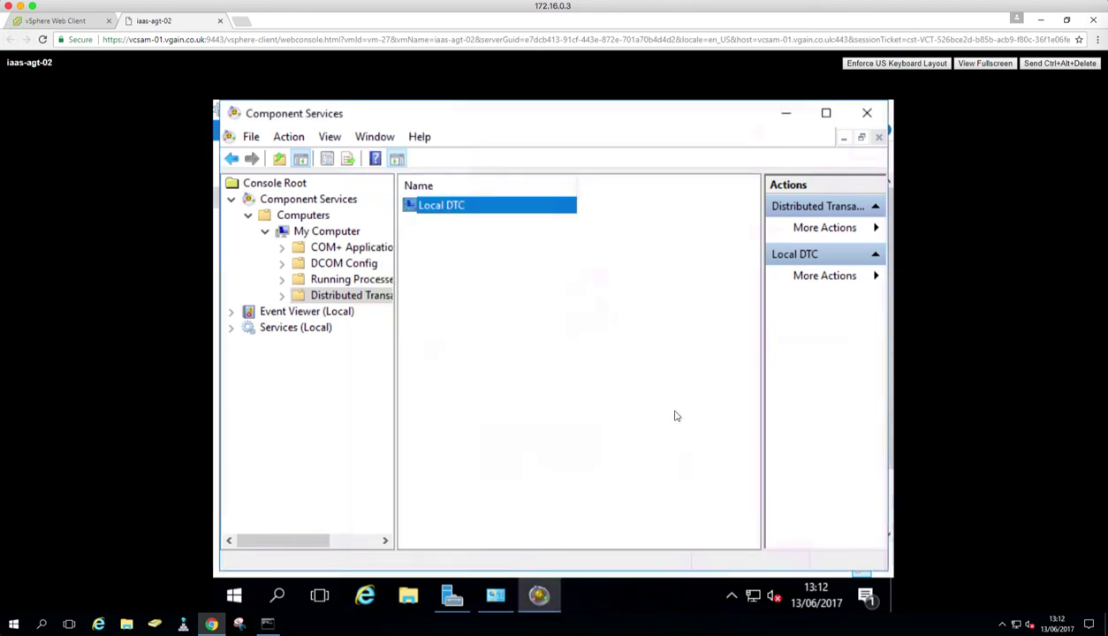
left_click(865, 113)
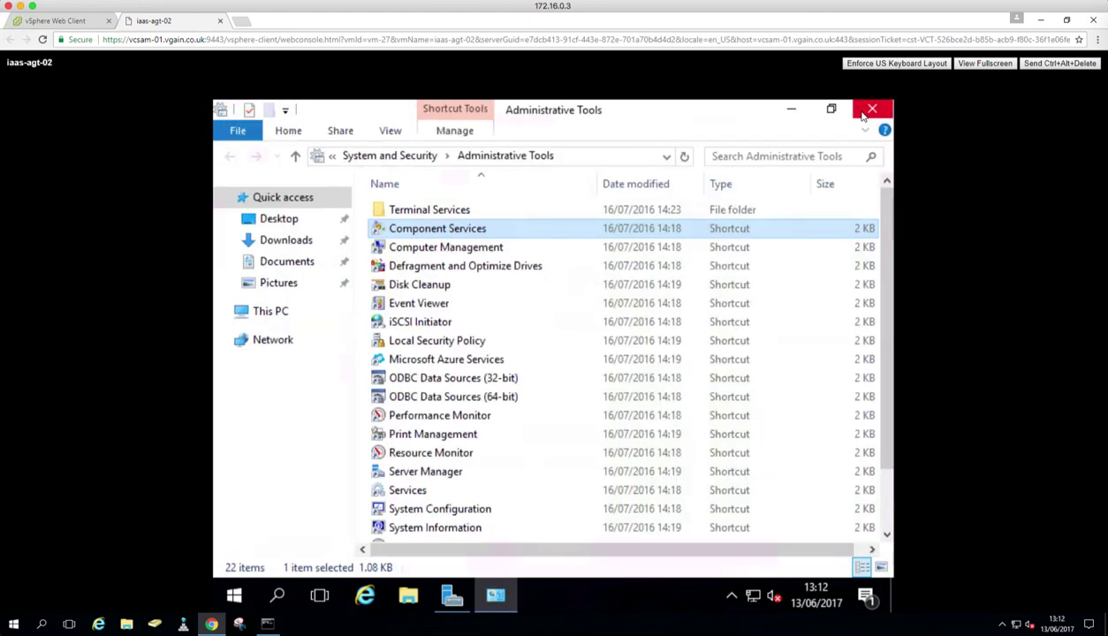
left_click(862, 115)
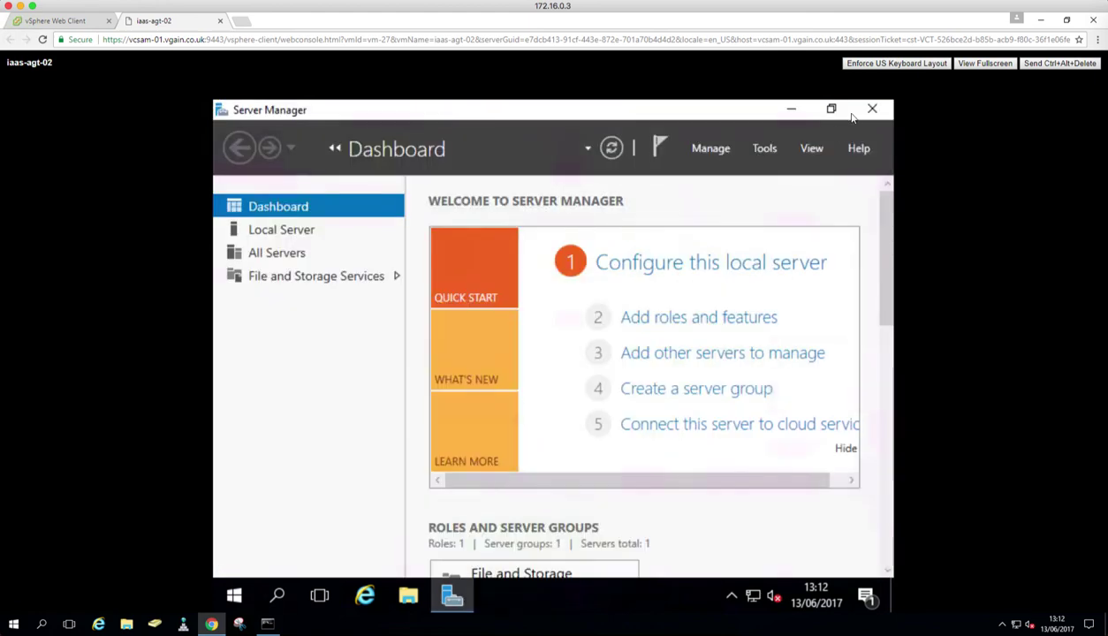
left_click(872, 111)
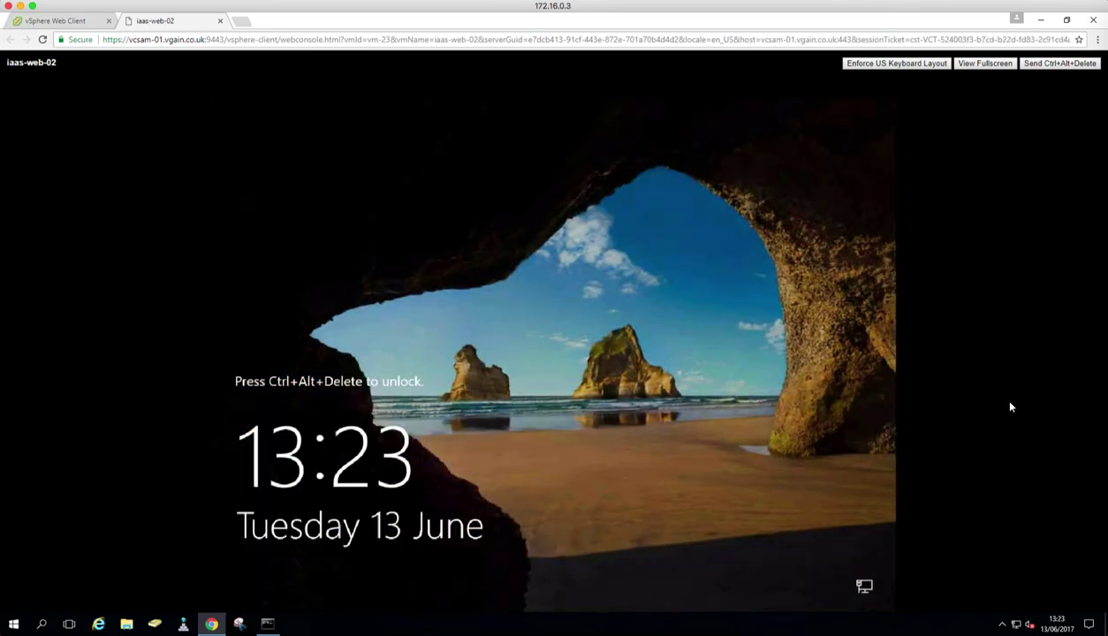
Step: Switch to the vSphere inventory to see iaas-web-02's summary: Windows Server 2016, IP 172.16.0.7
left_click(62, 22)
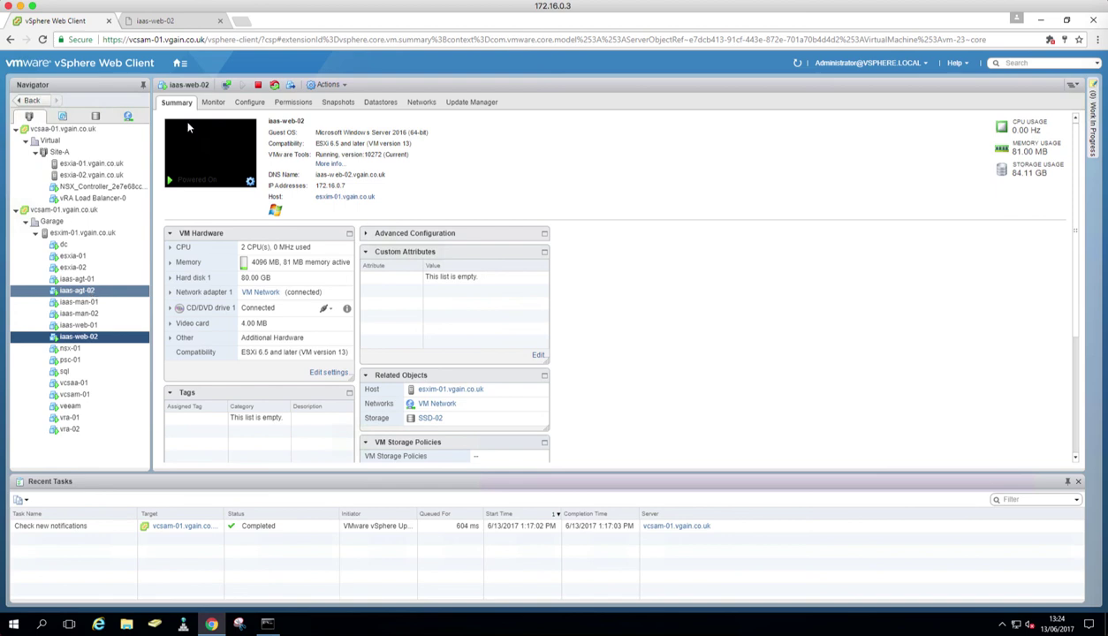
Step: Open the Home menu listing views like Hosts and Clusters and VMs and Templates
left_click(180, 62)
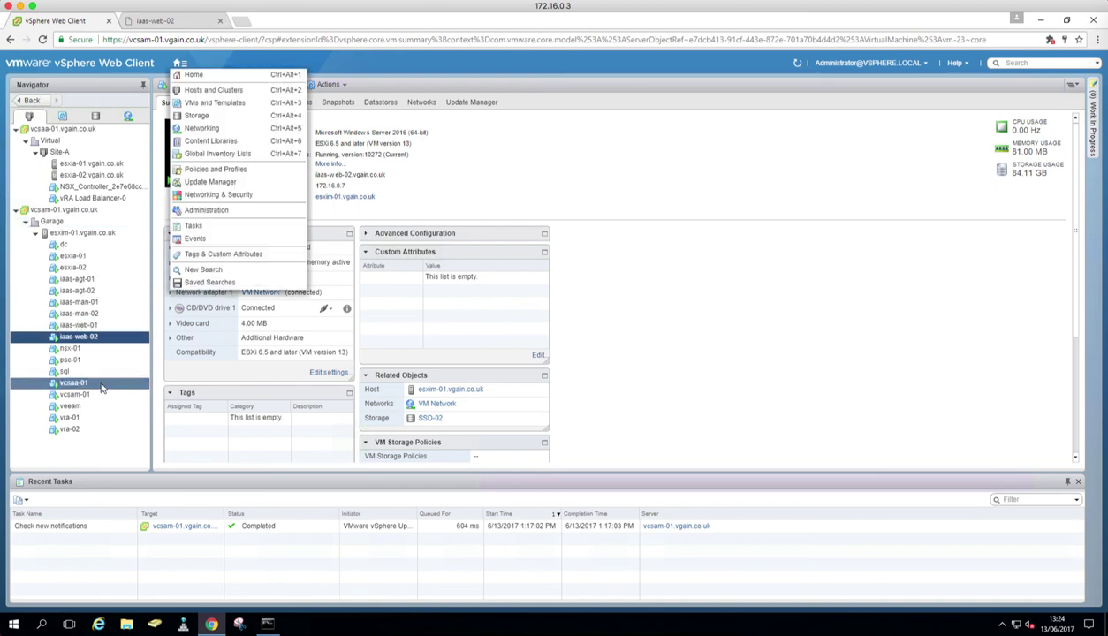